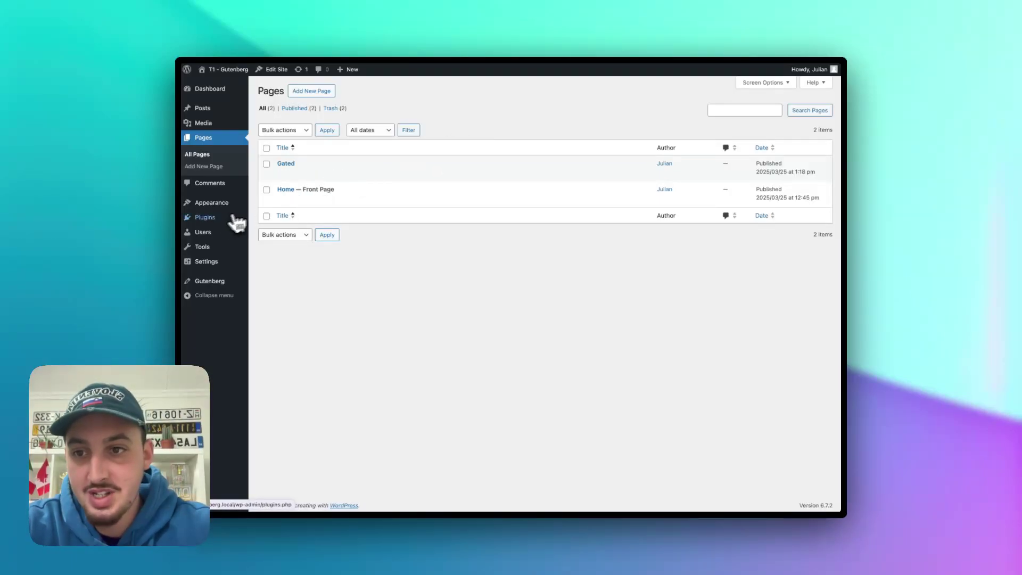
- Search the plugin directory for 'memberstack' and install the Memberstack plugin
click(216, 218)
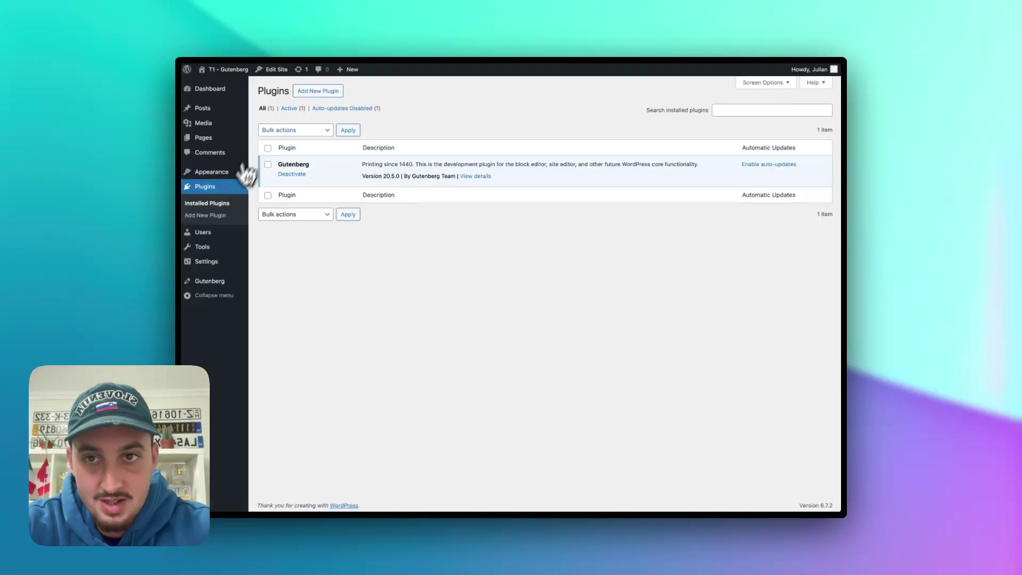
click(315, 91)
click(707, 115)
text(me)
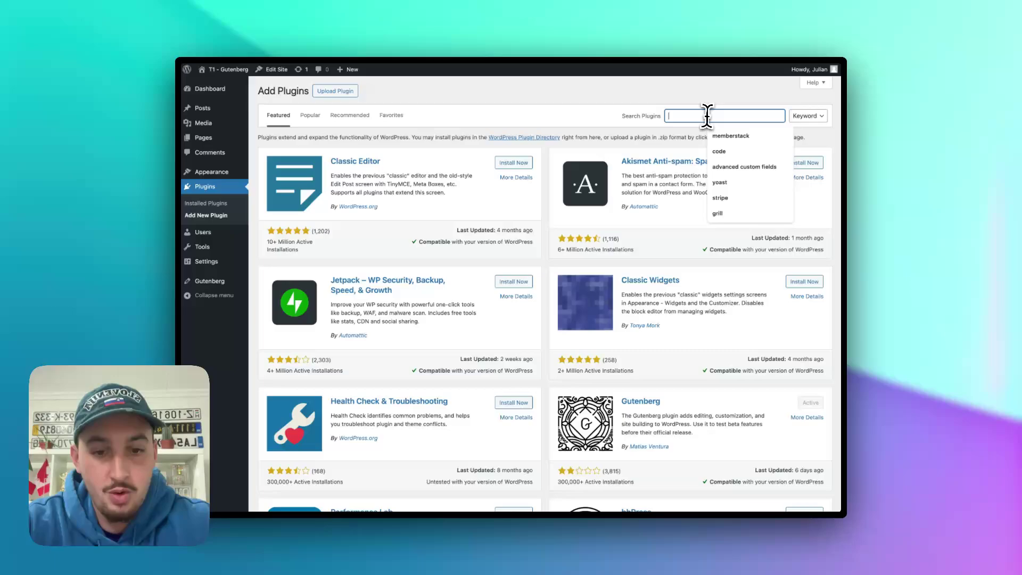
text(mberstack)
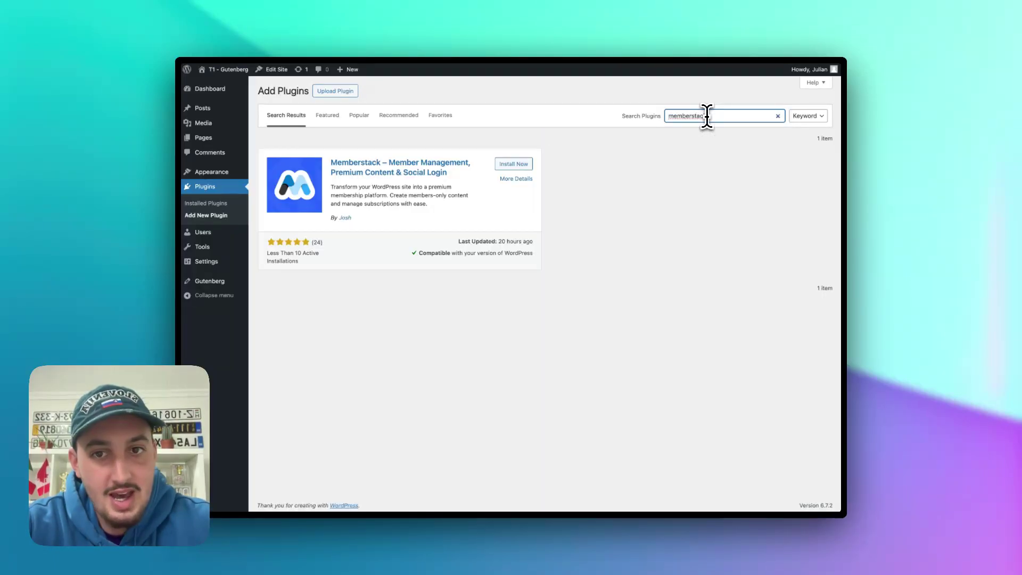
click(514, 167)
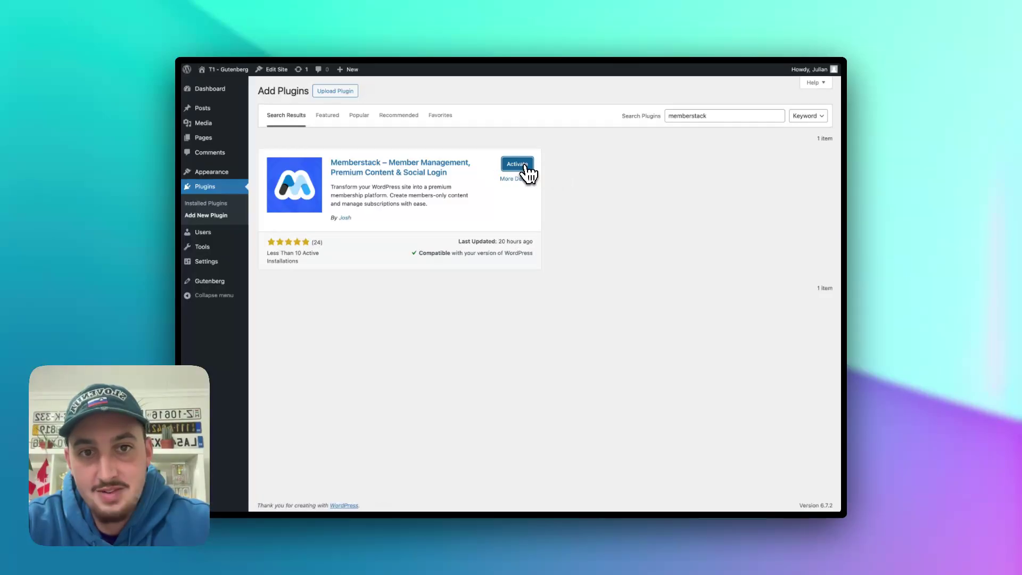
- Activate Memberstack and open its General settings with the App ID form
click(518, 165)
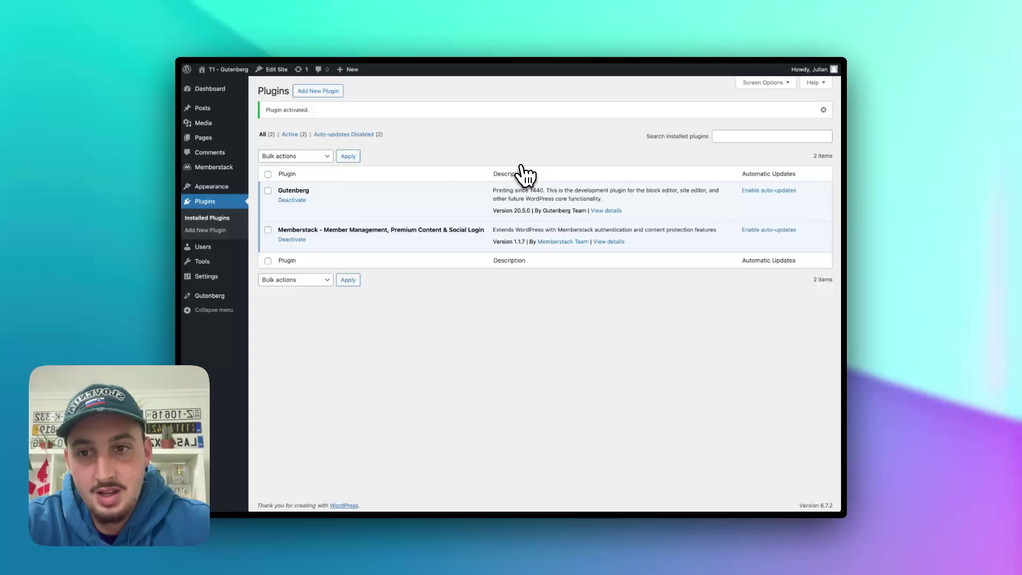
click(212, 168)
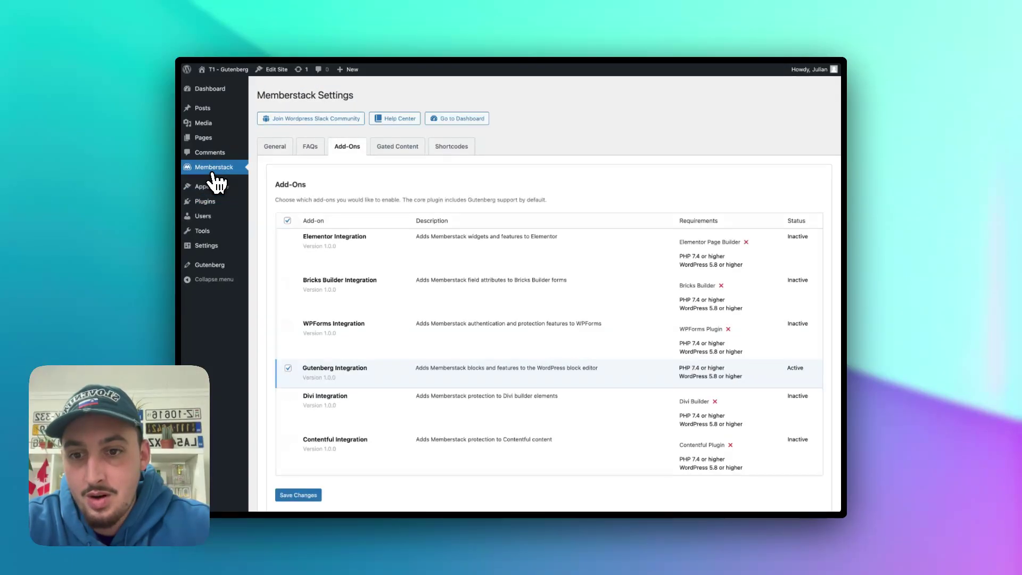
click(273, 144)
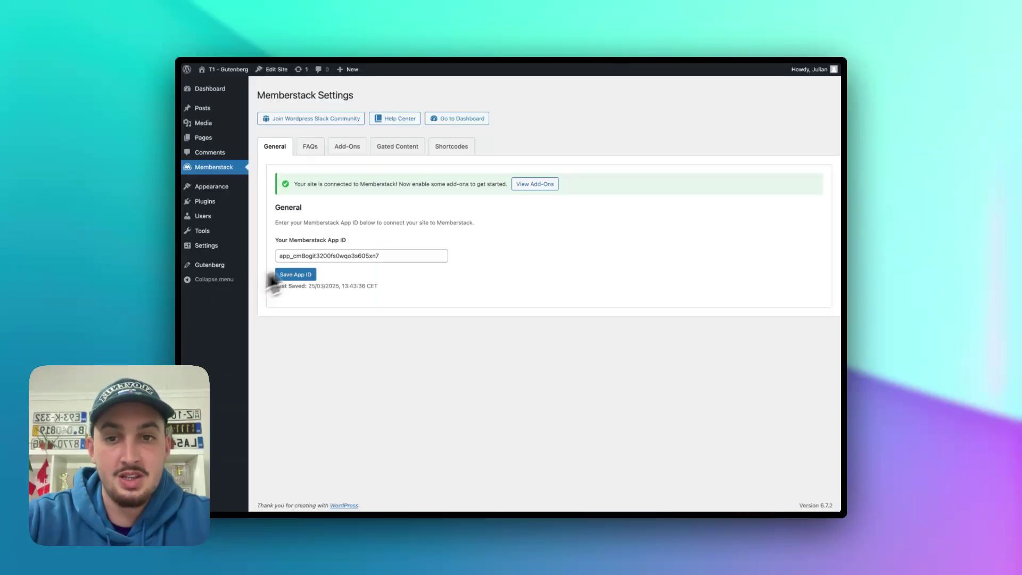
- Save the new App ID, then save Add-Ons with only Gutenberg Integration enabled
drag(379, 255, 312, 254)
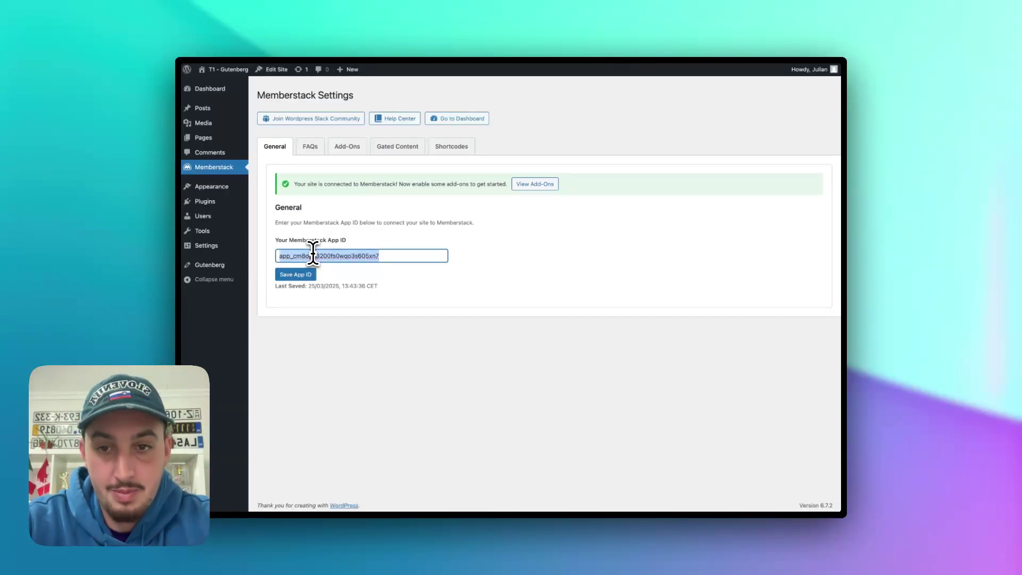
click(308, 275)
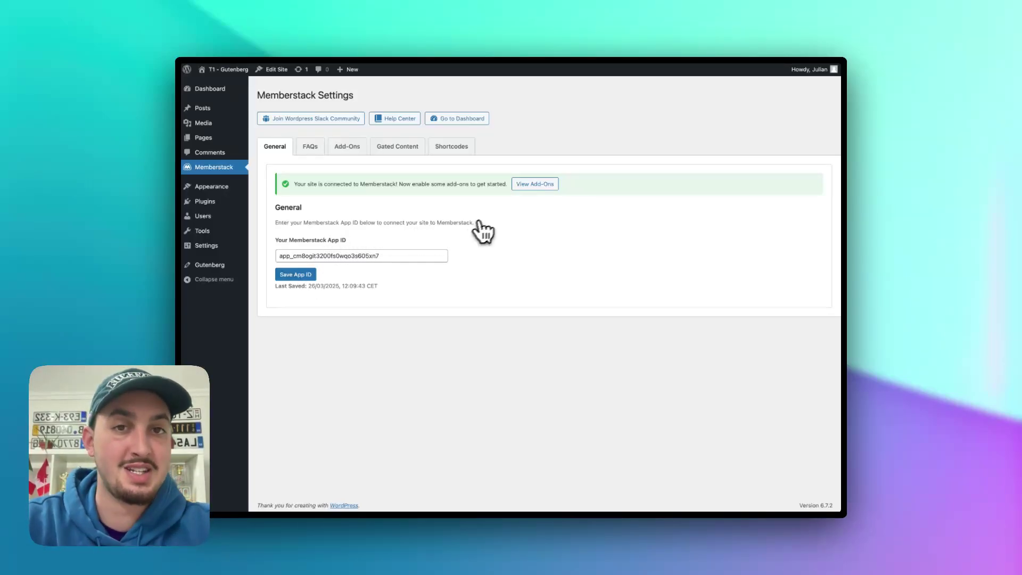
click(539, 185)
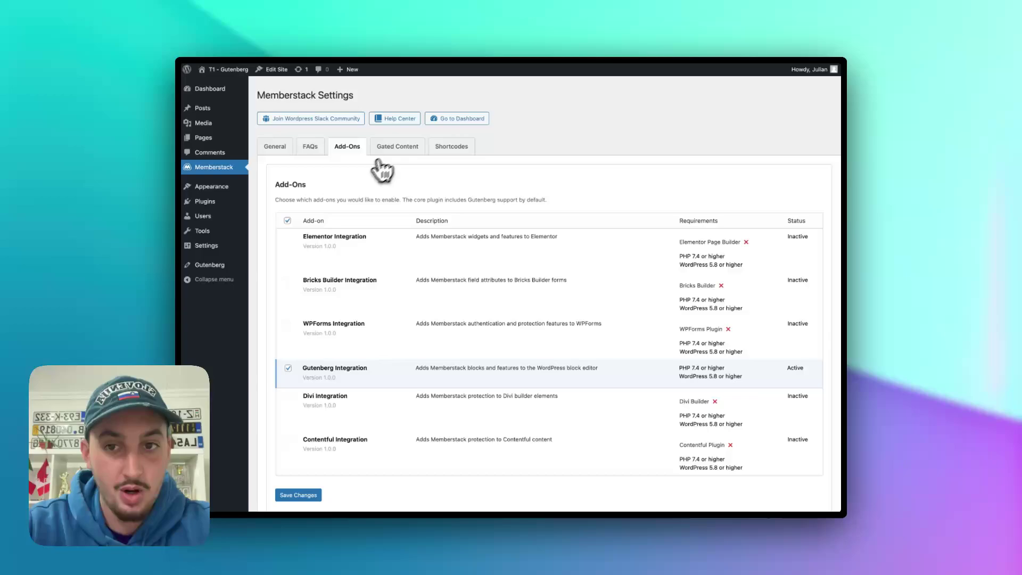
scroll(394, 239, down, 2)
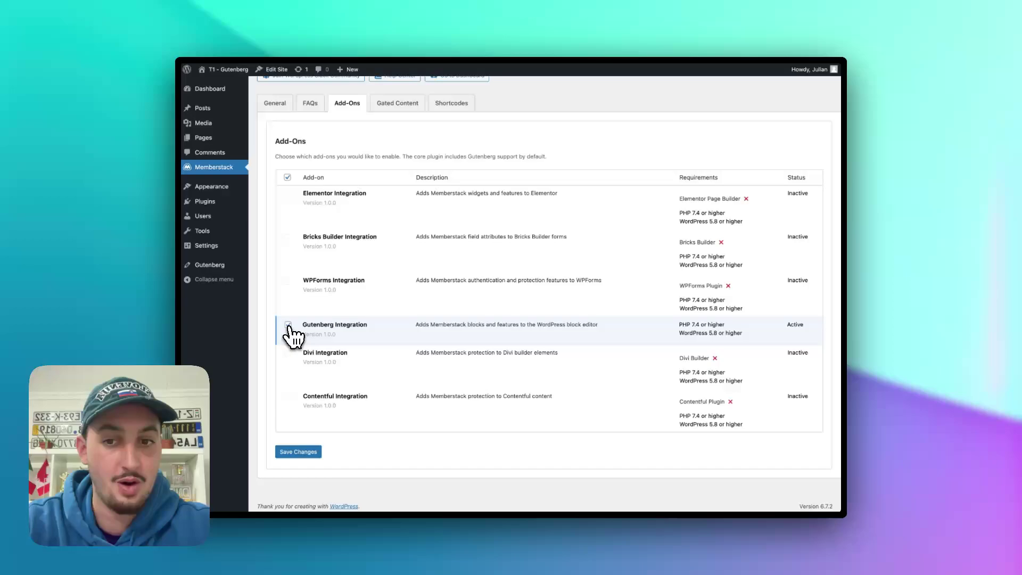
click(302, 452)
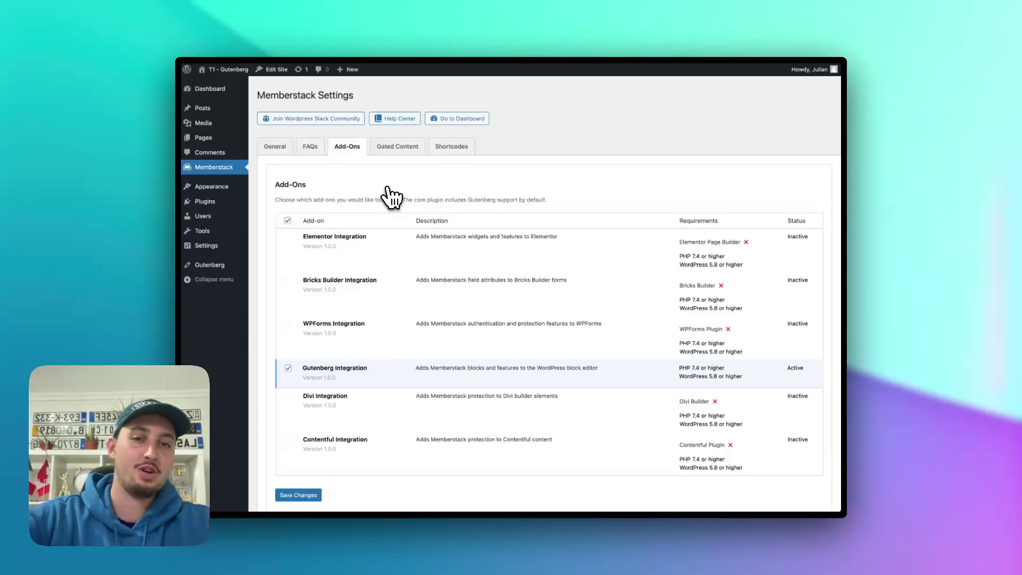
- Browse the Shortcodes tab's login, signup, modal, protected content, member data and logout shortcodes
click(464, 153)
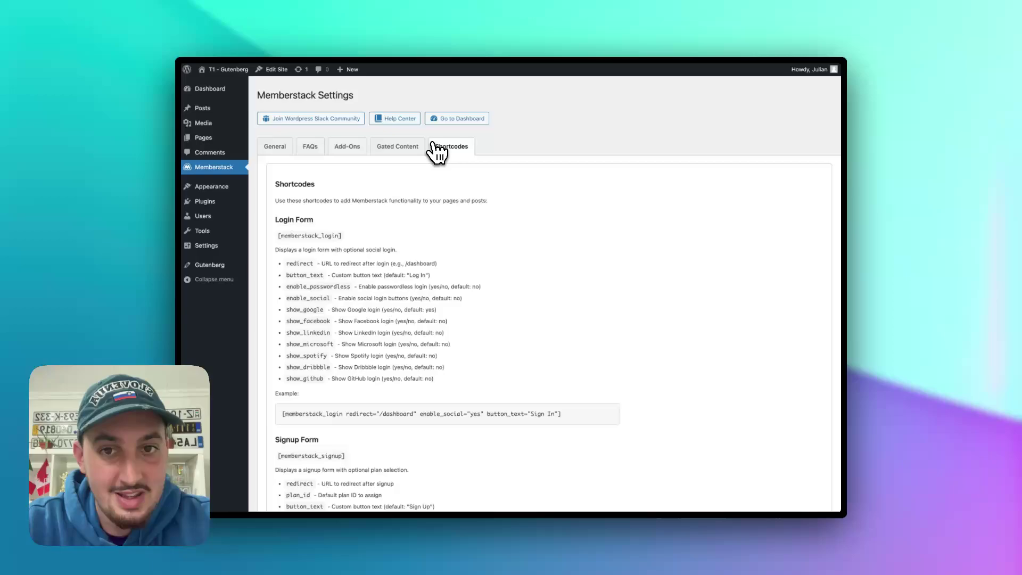
scroll(349, 221, down, 2)
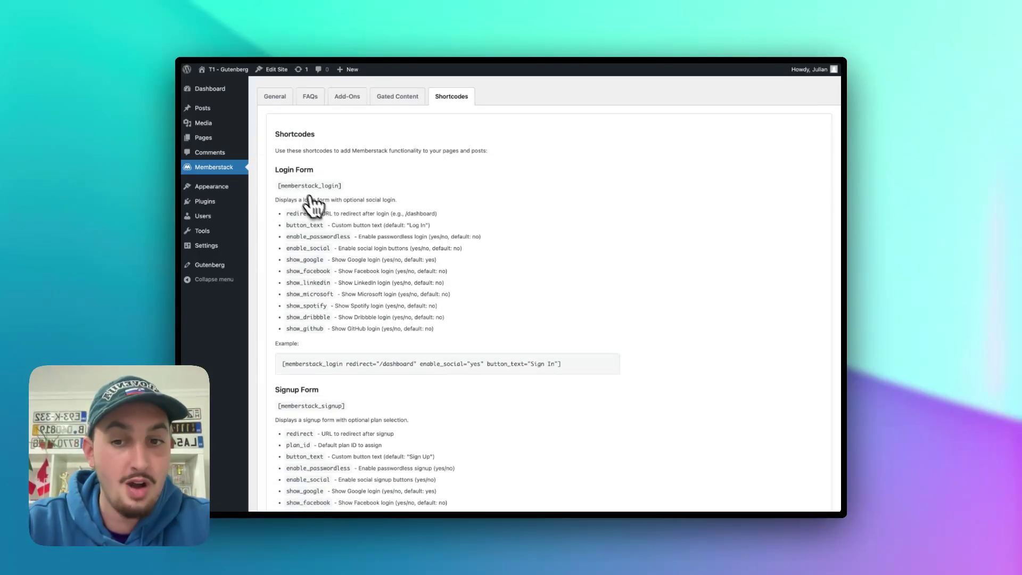
scroll(314, 202, down, 5)
scroll(323, 216, down, 4)
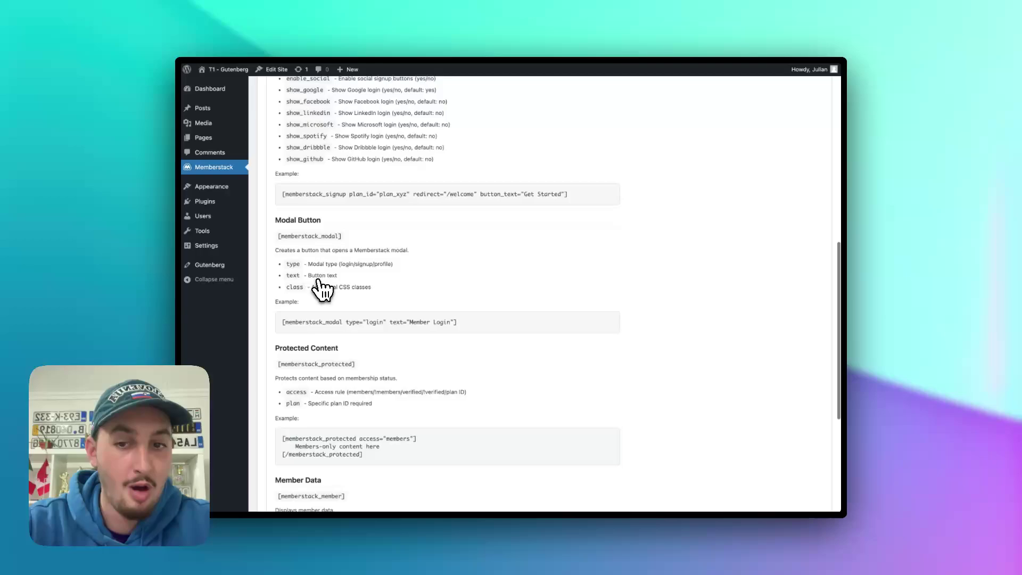
scroll(321, 290, down, 4)
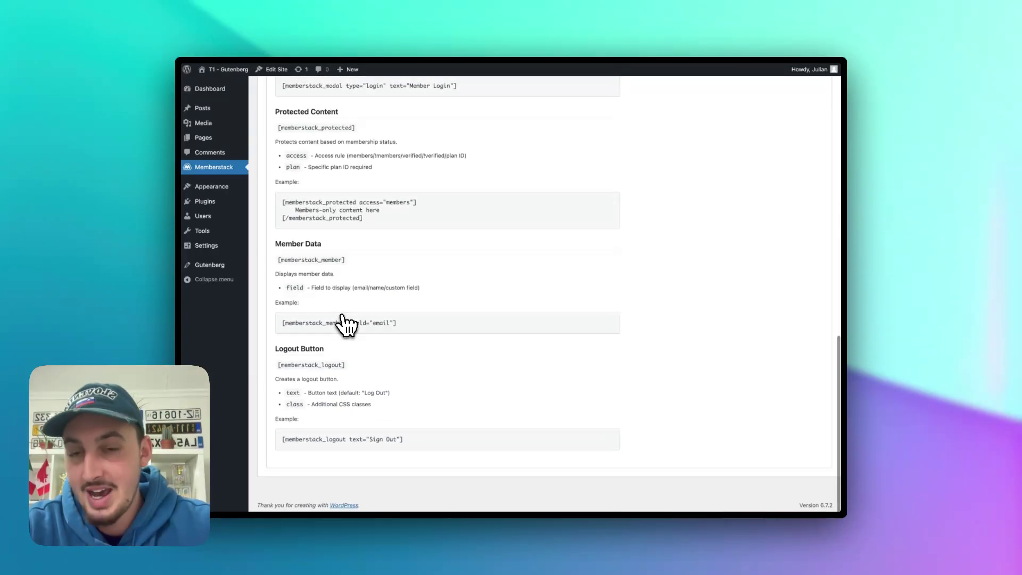
scroll(367, 392, up, 10)
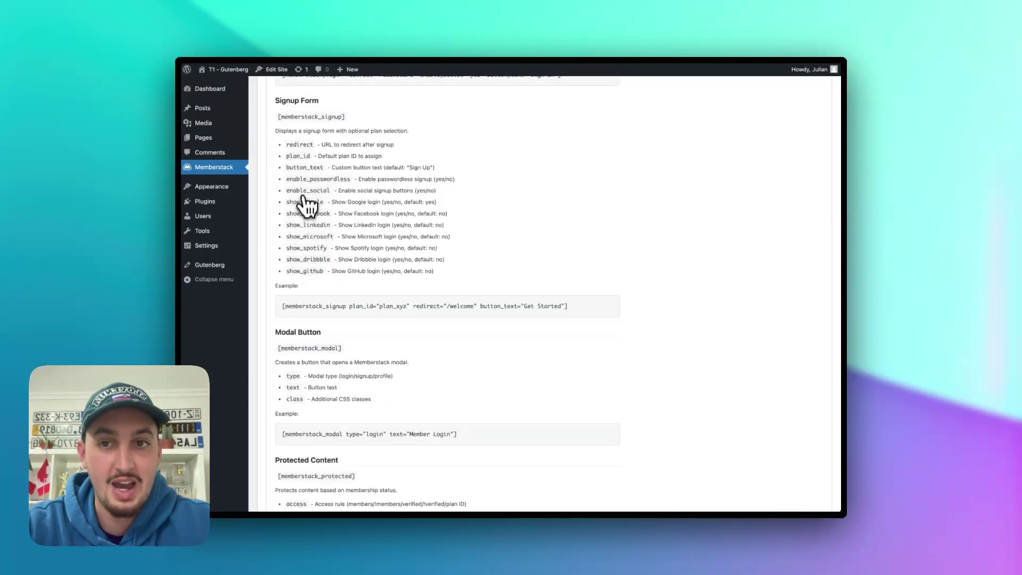
scroll(306, 197, up, 3)
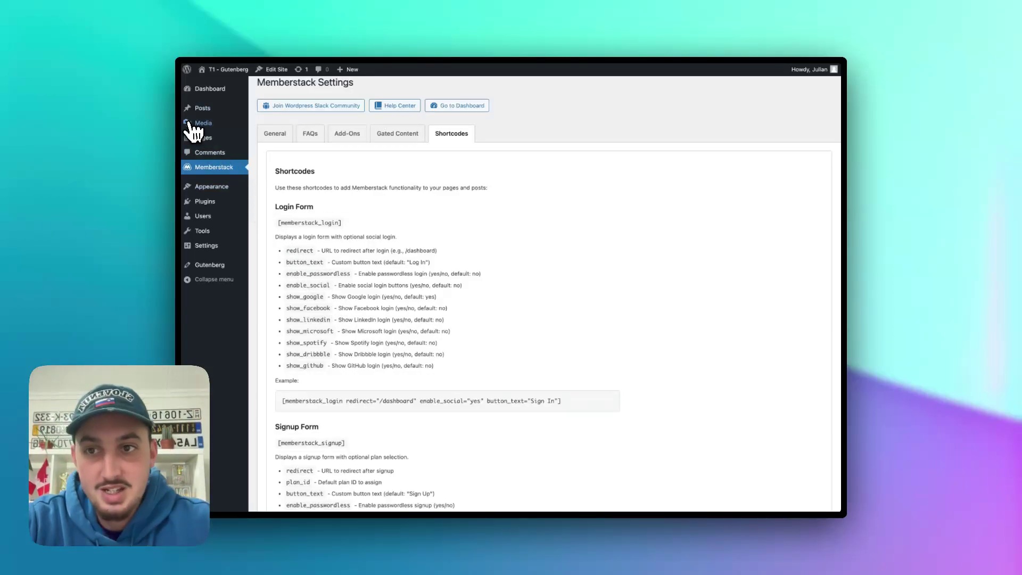
- Open the Home page in the block editor, skipping the starter pattern
click(202, 142)
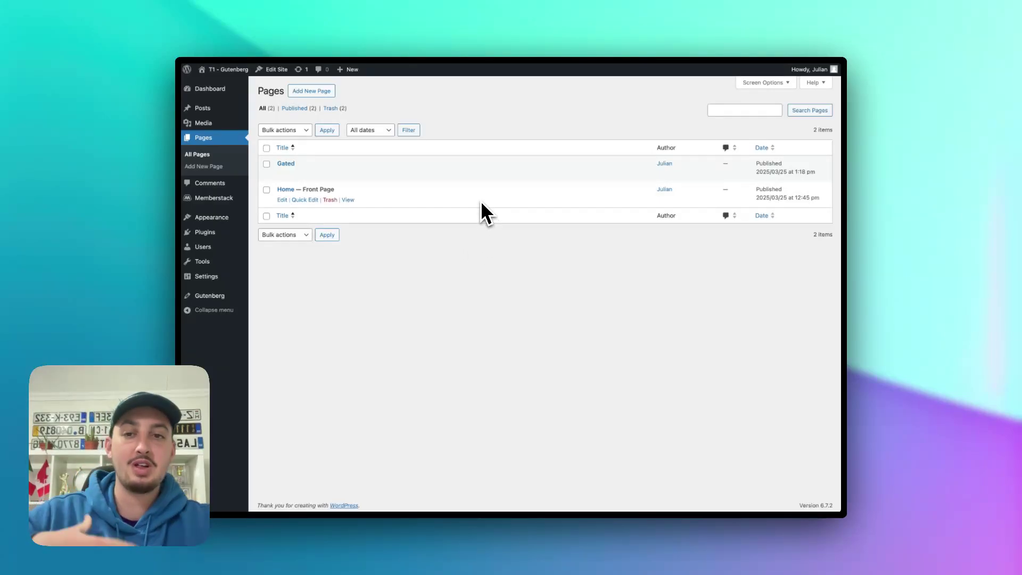
click(284, 200)
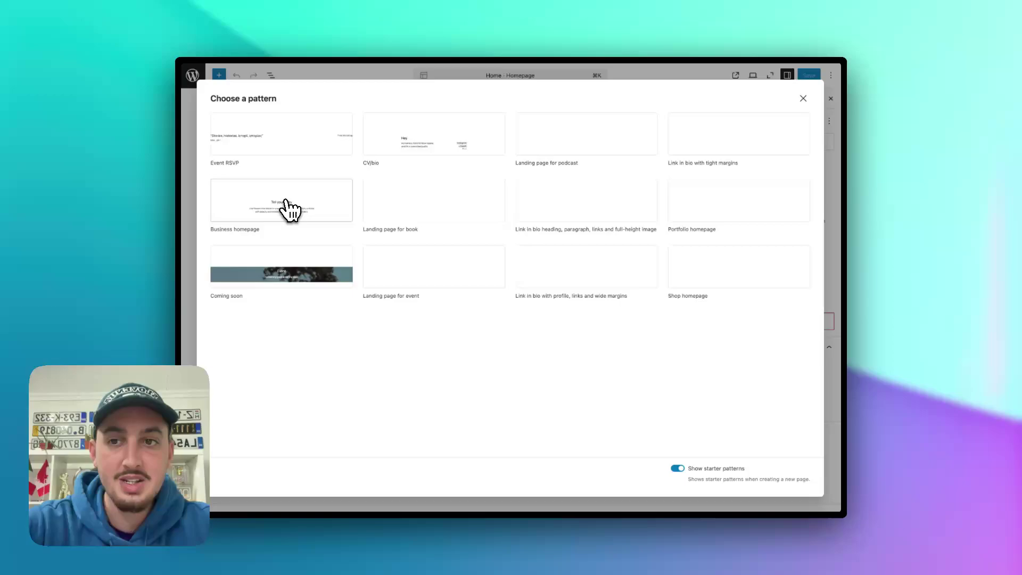
click(803, 99)
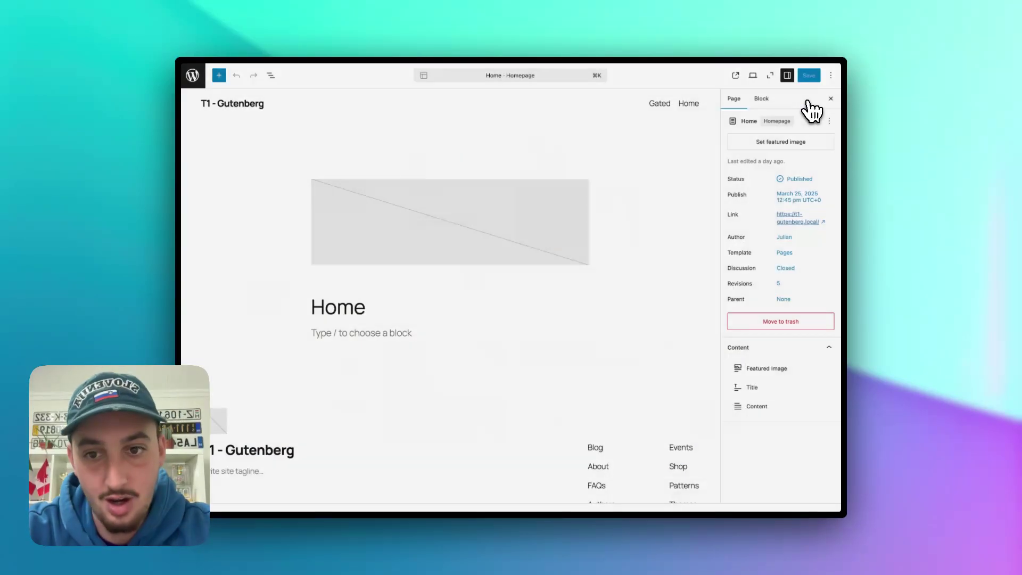
- Search the block inserter on the empty paragraph for 'member'
click(364, 333)
scroll(365, 336, down, 3)
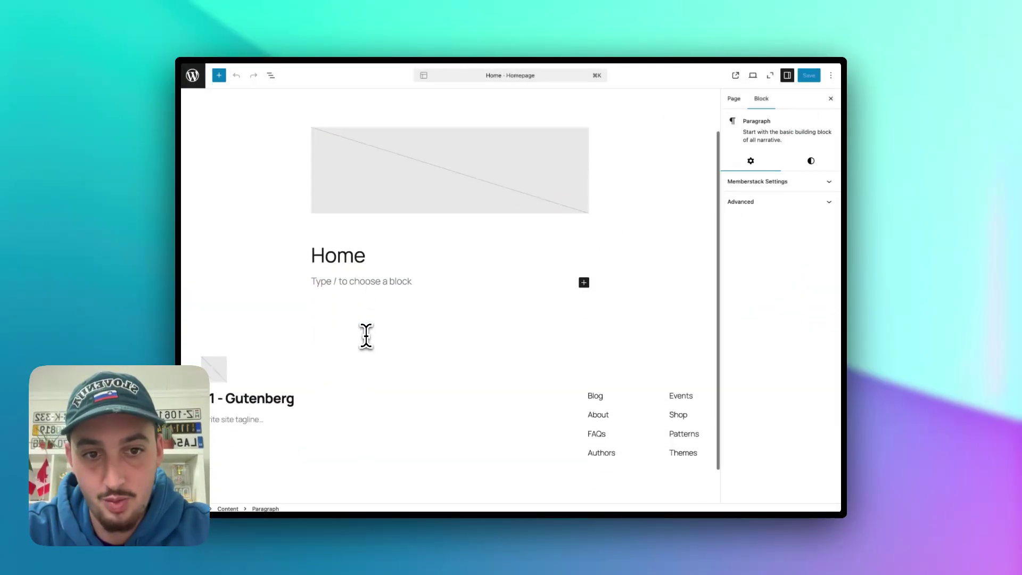
click(584, 263)
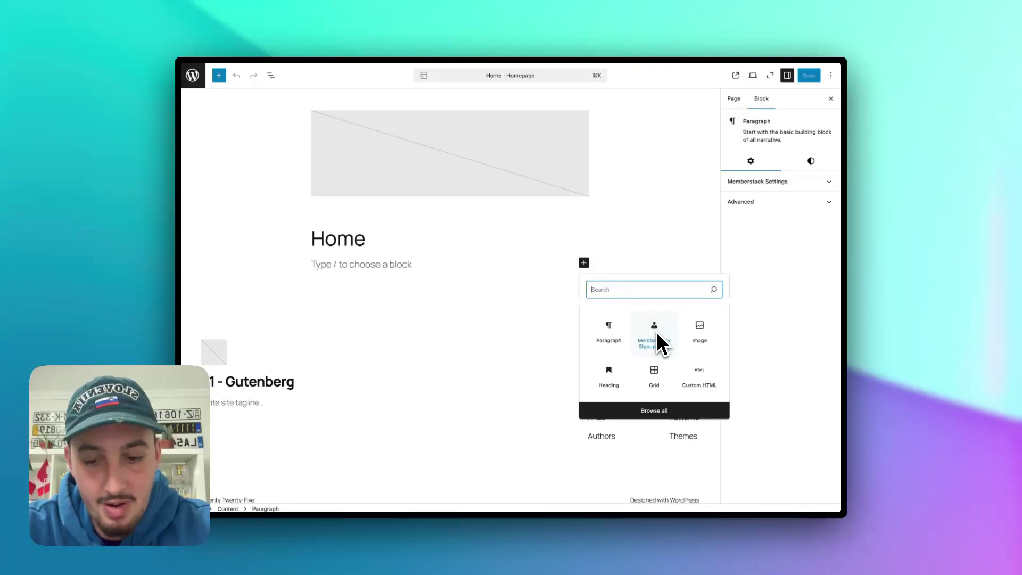
text(member)
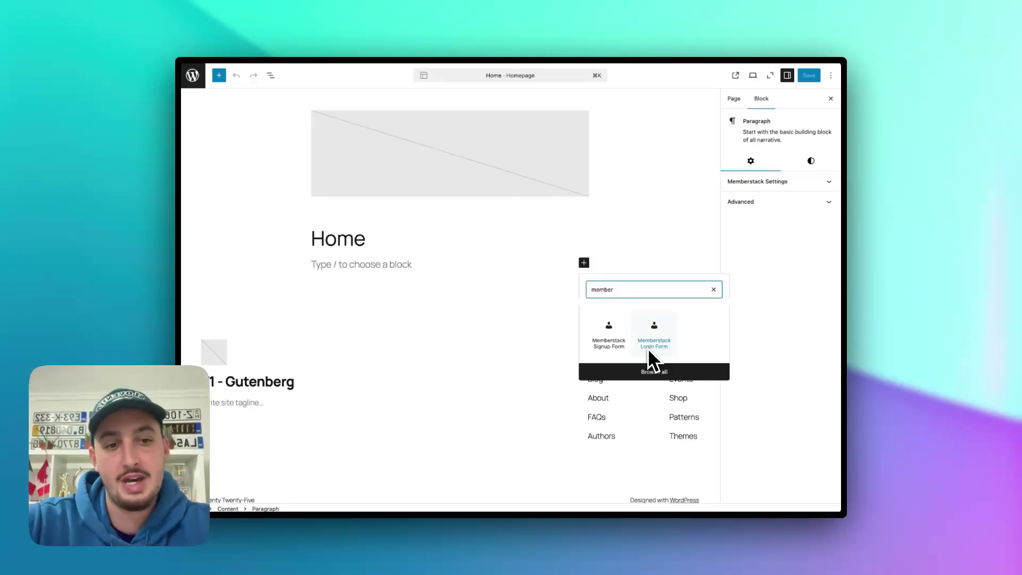
- Insert the Memberstack Signup Form block into the Home page
click(623, 346)
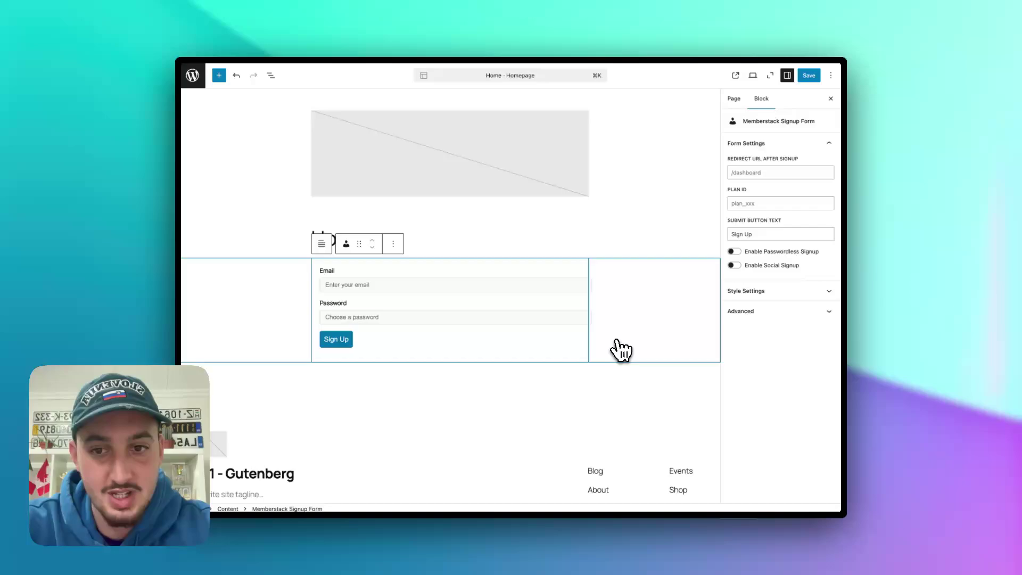
scroll(422, 302, down, 2)
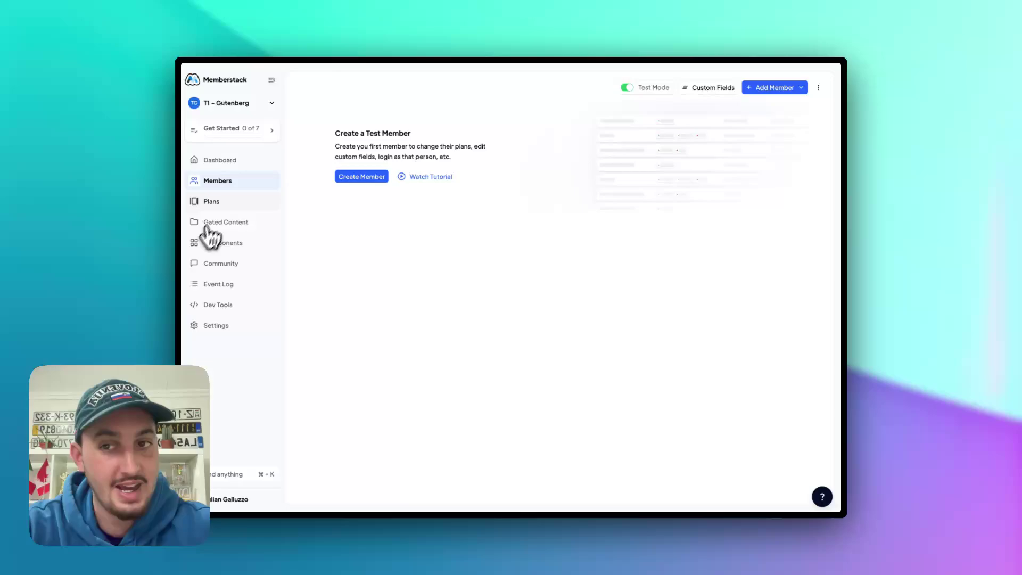
- Open the Plans page in the Memberstack dashboard
click(218, 203)
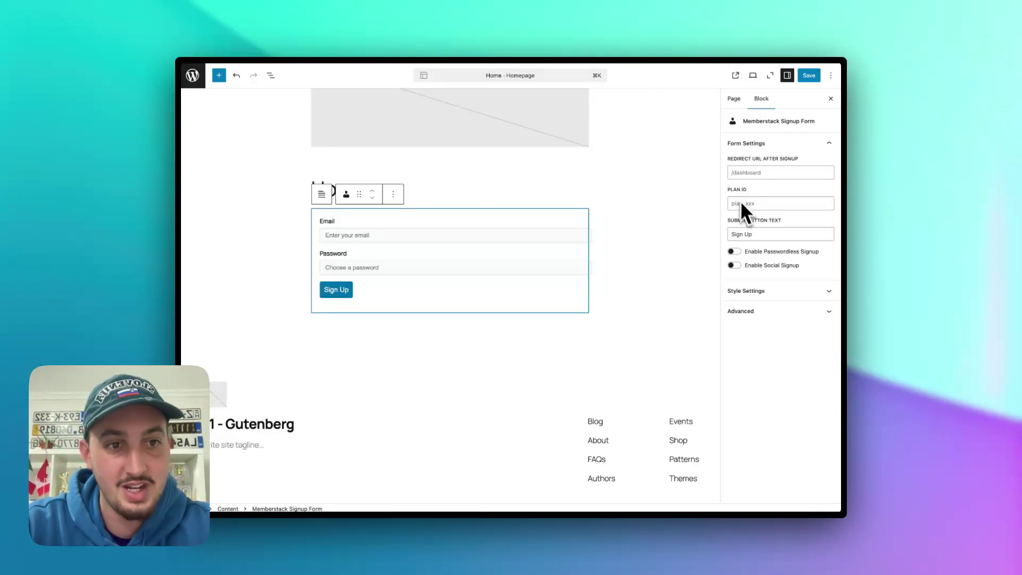
- Change the submit button text to 'Create an account' and enable Google social signup
triple_click(744, 234)
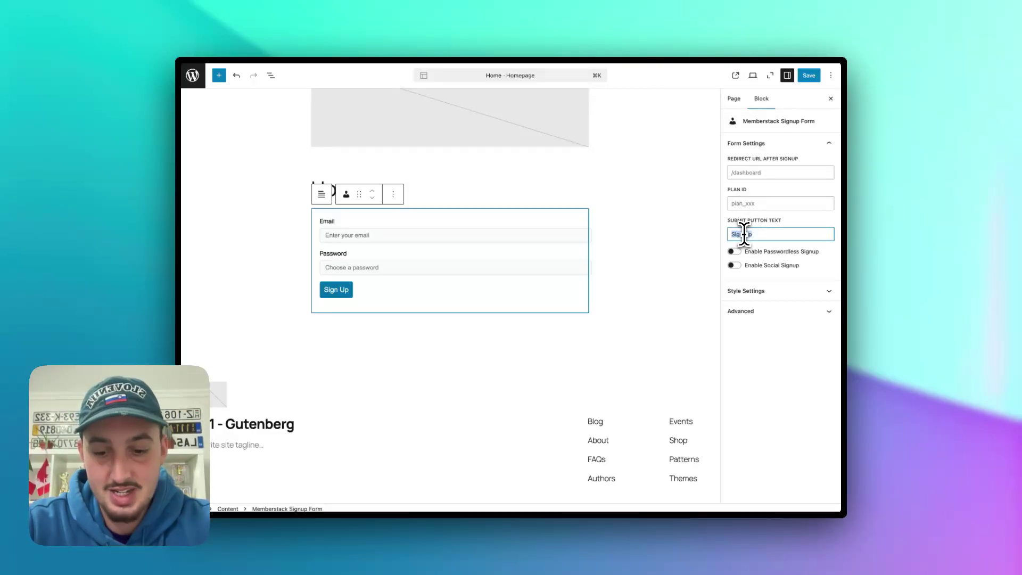
text(Create an account)
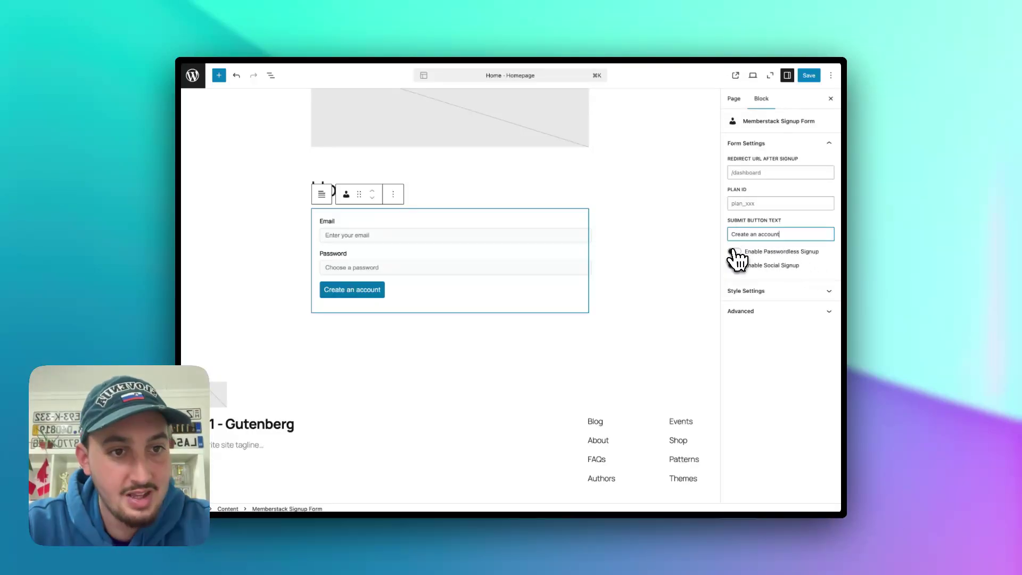
click(734, 252)
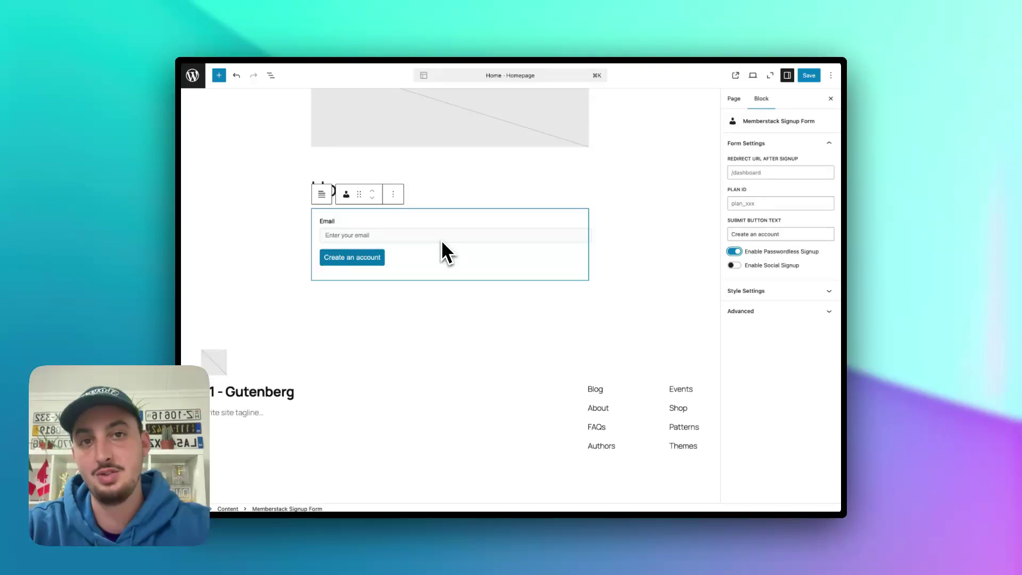
click(735, 252)
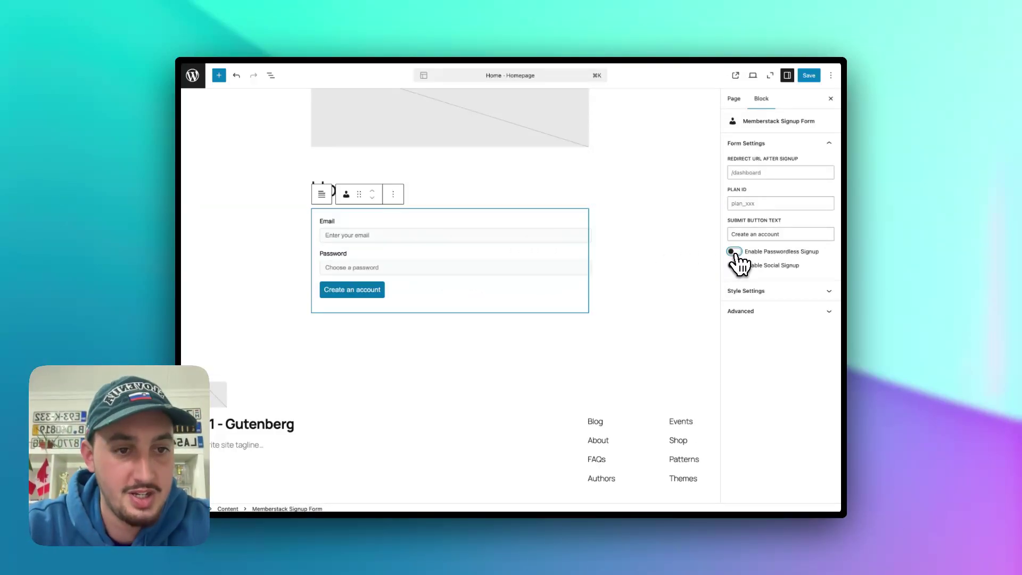
click(735, 265)
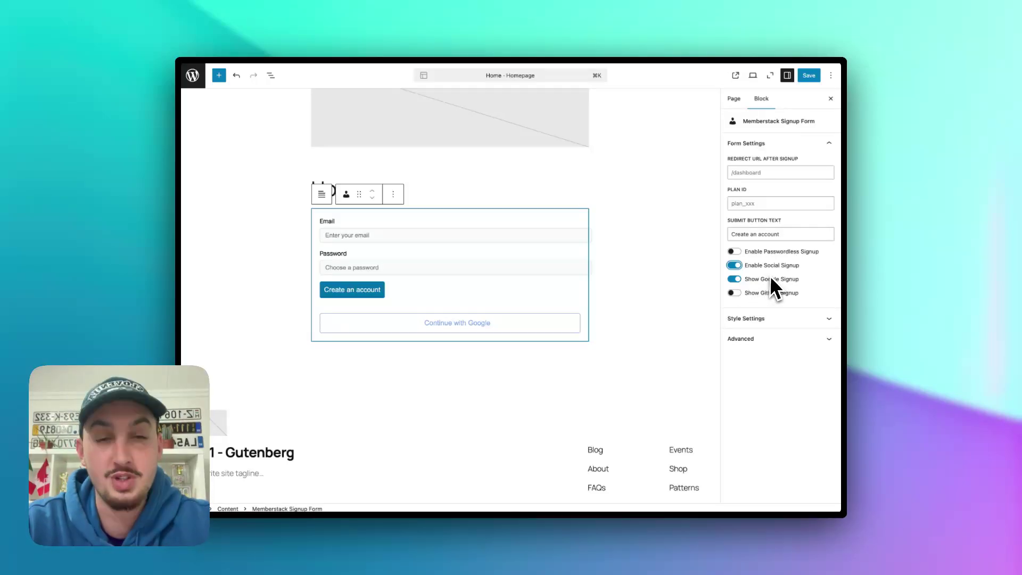
- Try Accent 3 as the form background, then revert it to Base
click(761, 320)
scroll(762, 293, up, 3)
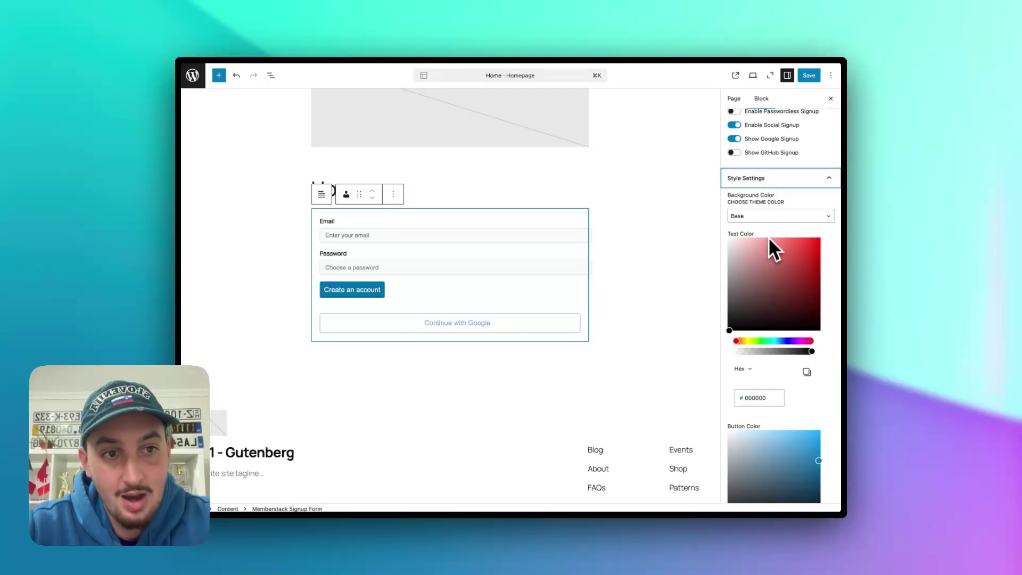
click(778, 216)
click(773, 256)
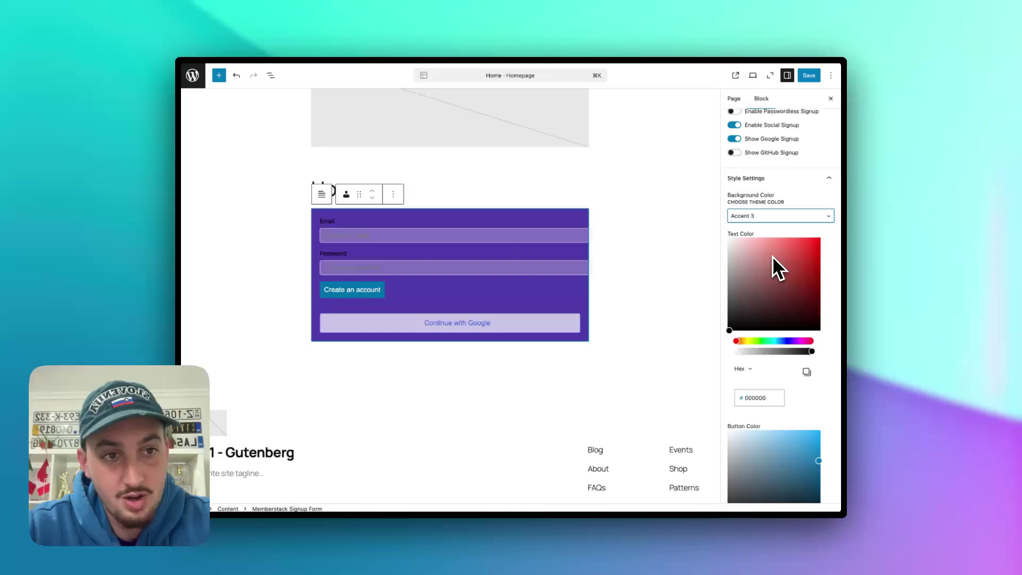
click(772, 215)
click(748, 179)
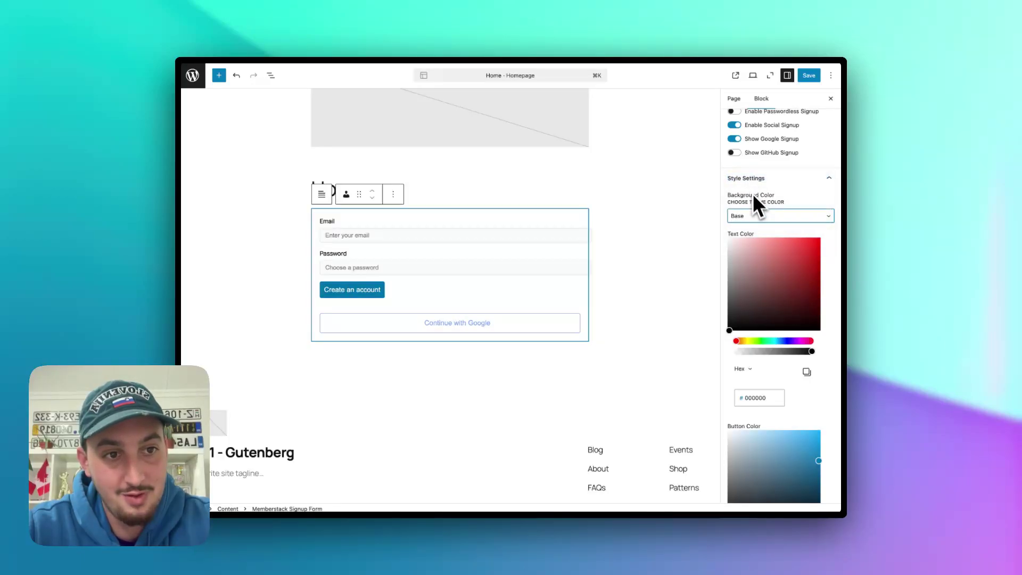
- Set the form's Button Color to #000000 so the button turns black
scroll(761, 241, down, 1)
drag(767, 239, 825, 325)
scroll(817, 357, down, 3)
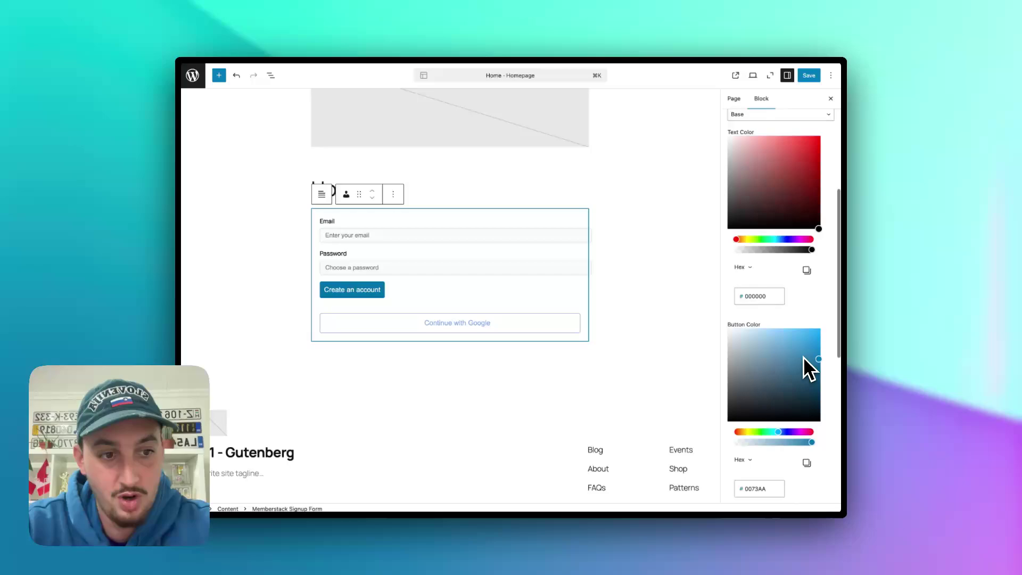
drag(814, 362, 845, 445)
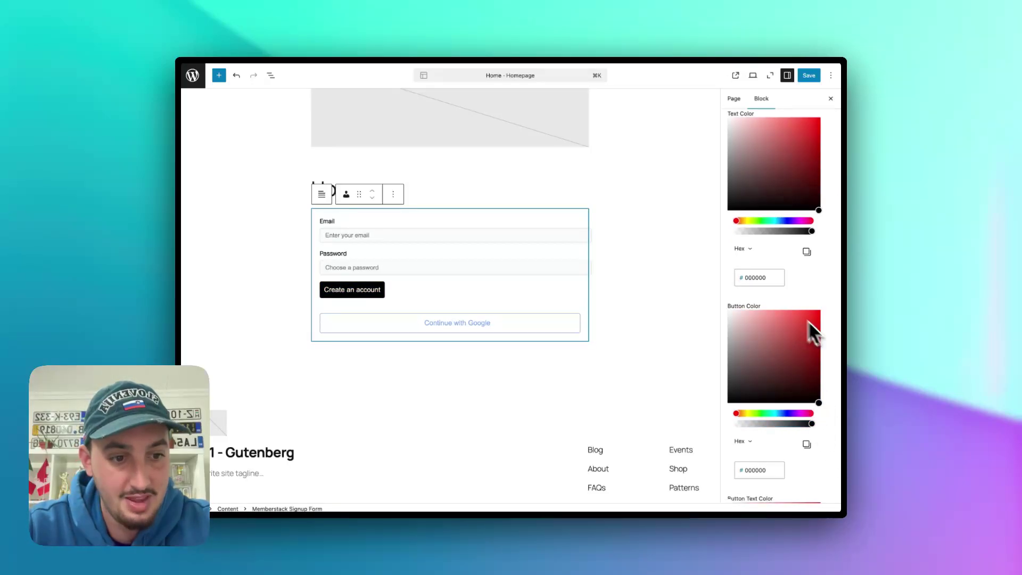
scroll(831, 400, down, 10)
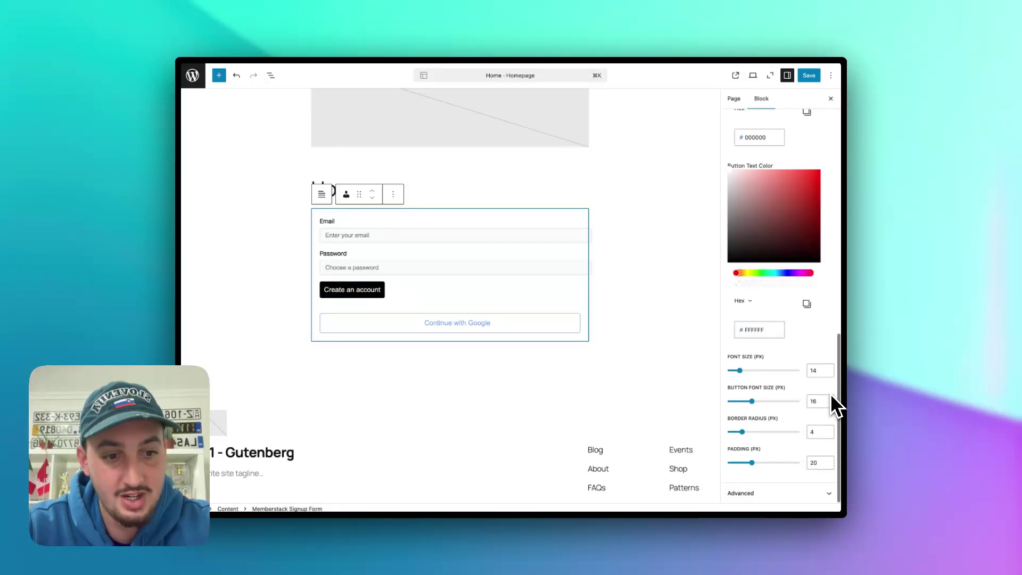
click(777, 493)
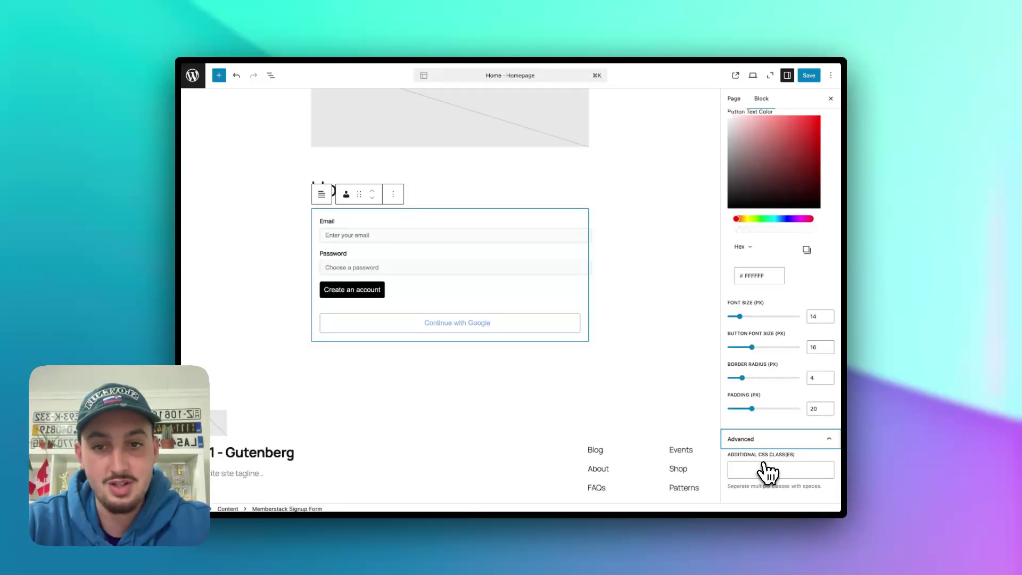
click(393, 196)
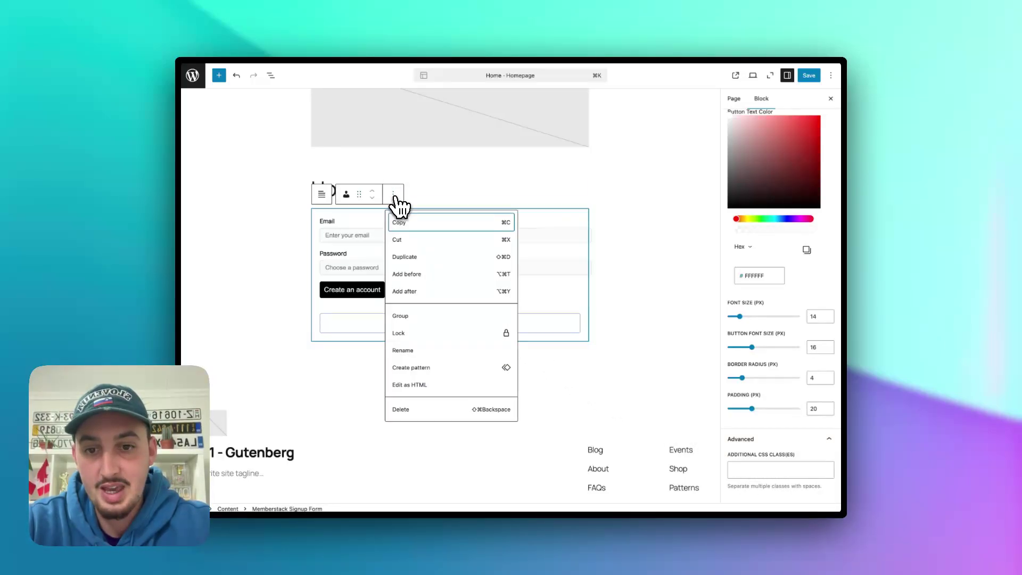
click(406, 386)
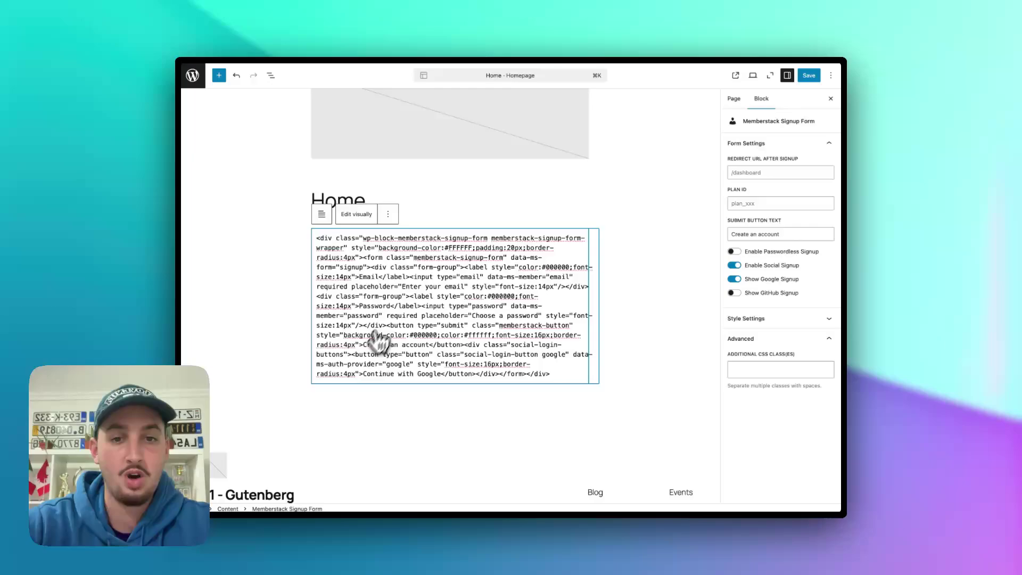
click(349, 214)
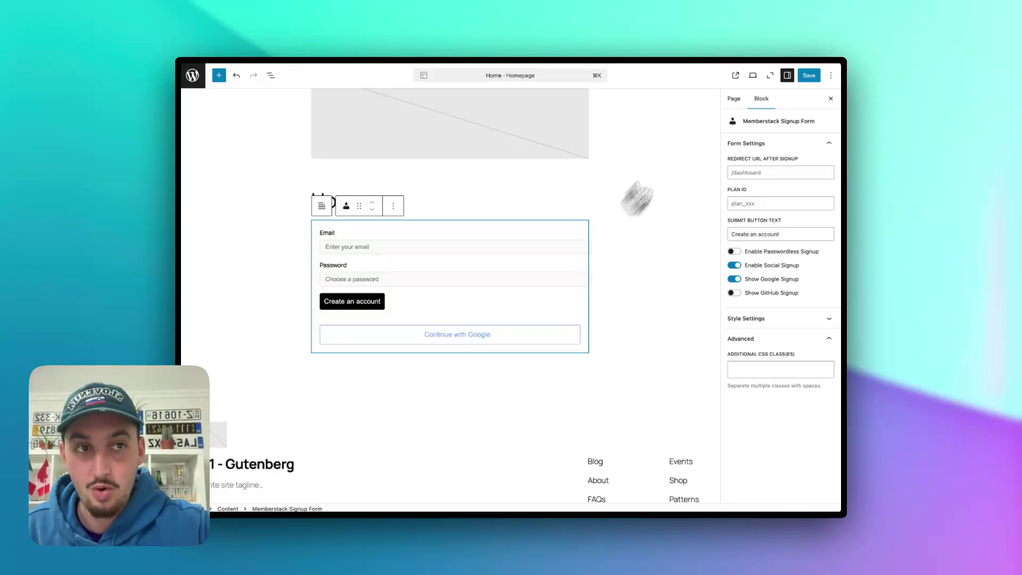
- Save the Home page, then inspect the live form's Member and App tabs in Memberstack's inspector
click(809, 76)
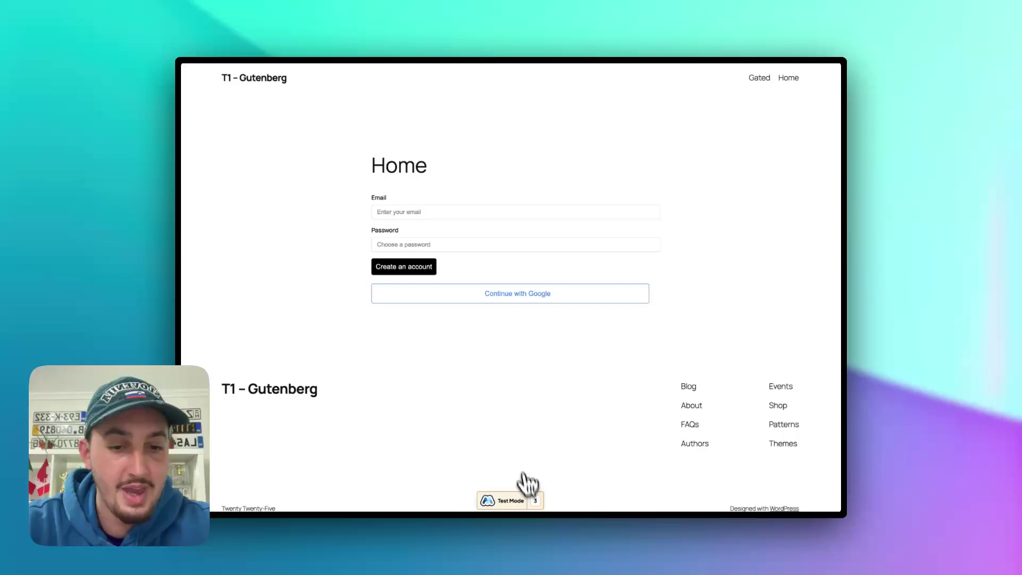
click(491, 503)
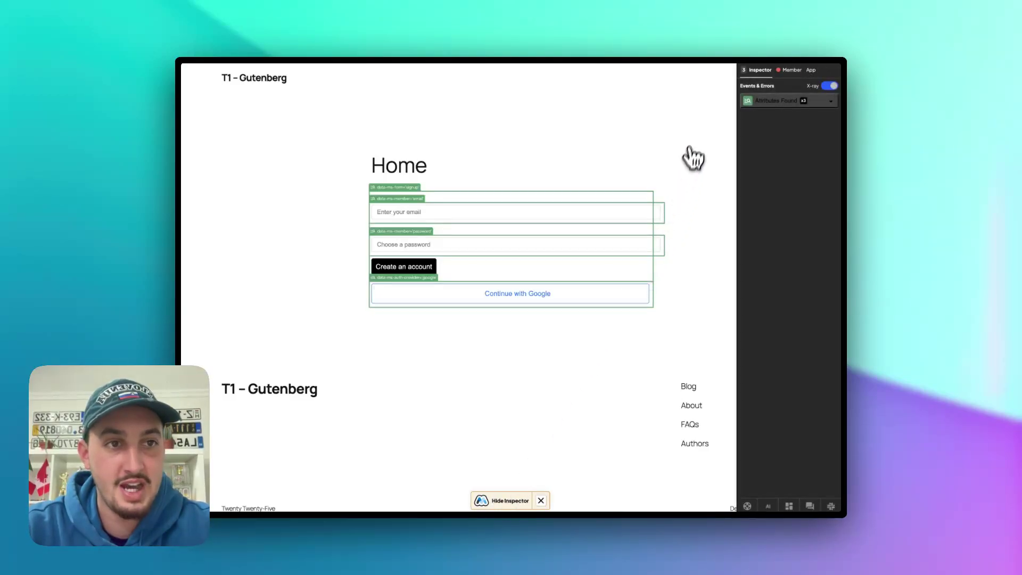
click(792, 71)
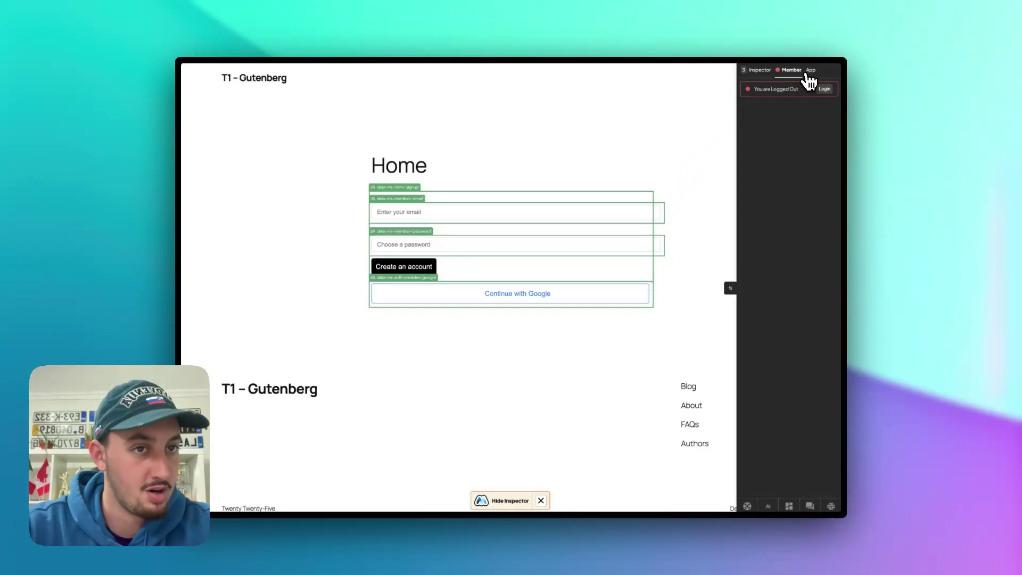
click(809, 71)
click(761, 71)
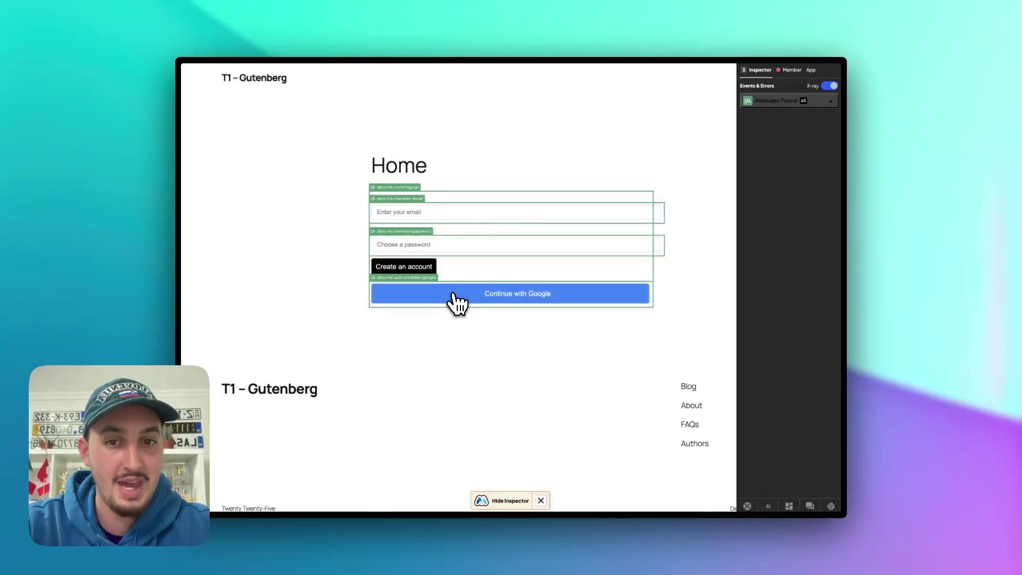
- Close the inspector and sign up a test member with an email and password on the live homepage form
click(546, 499)
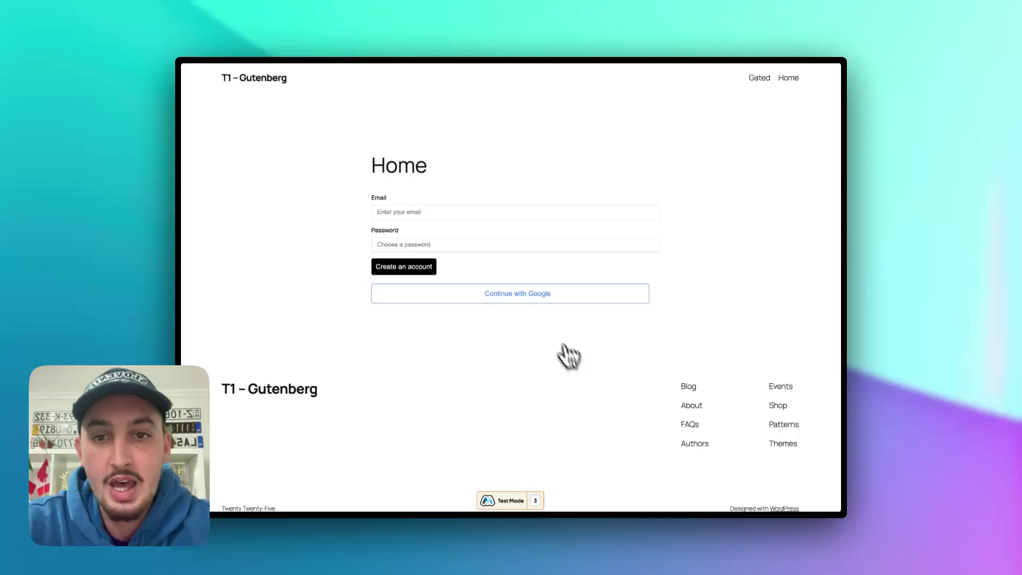
click(500, 213)
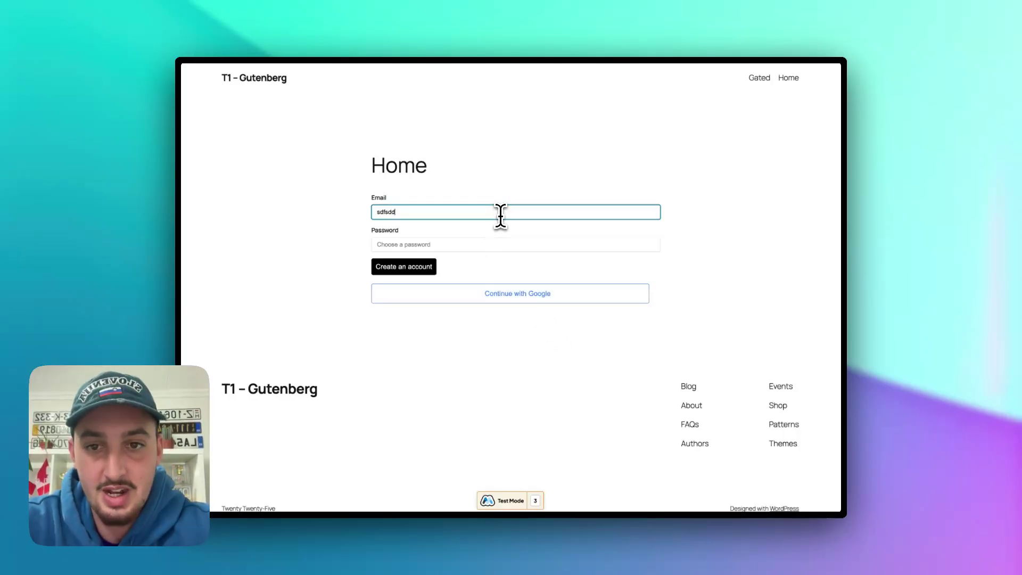
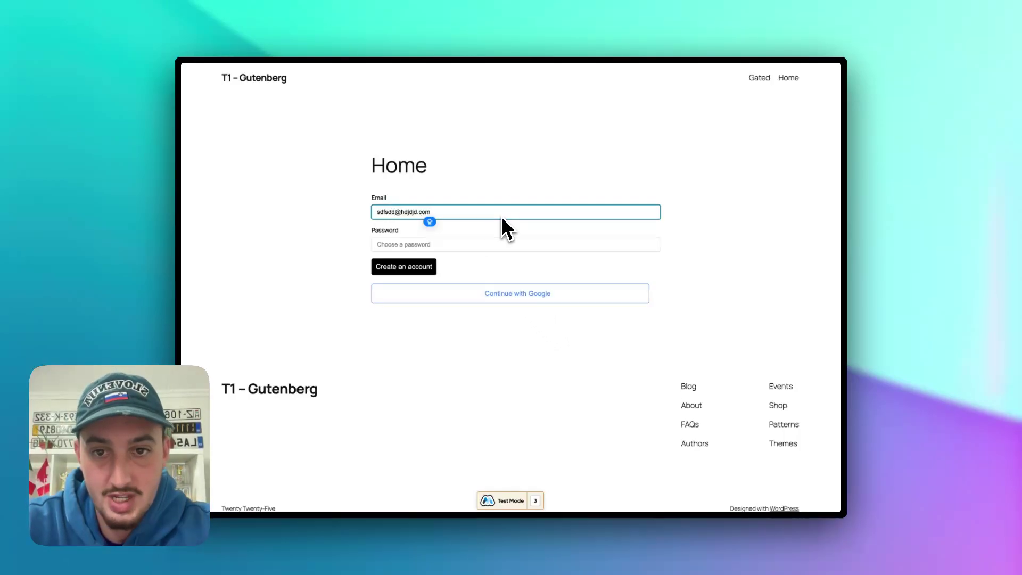
key(Tab)
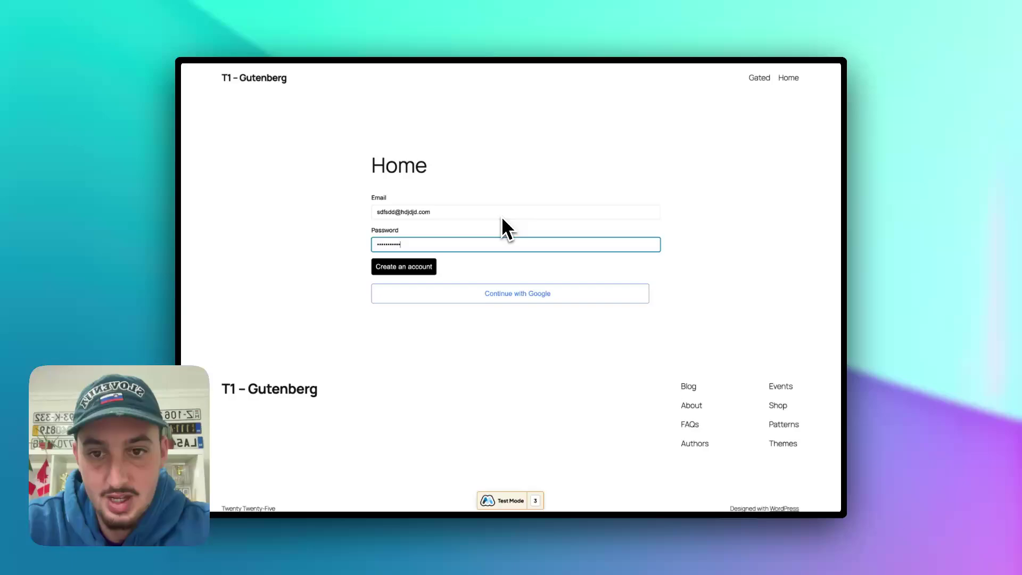
click(421, 269)
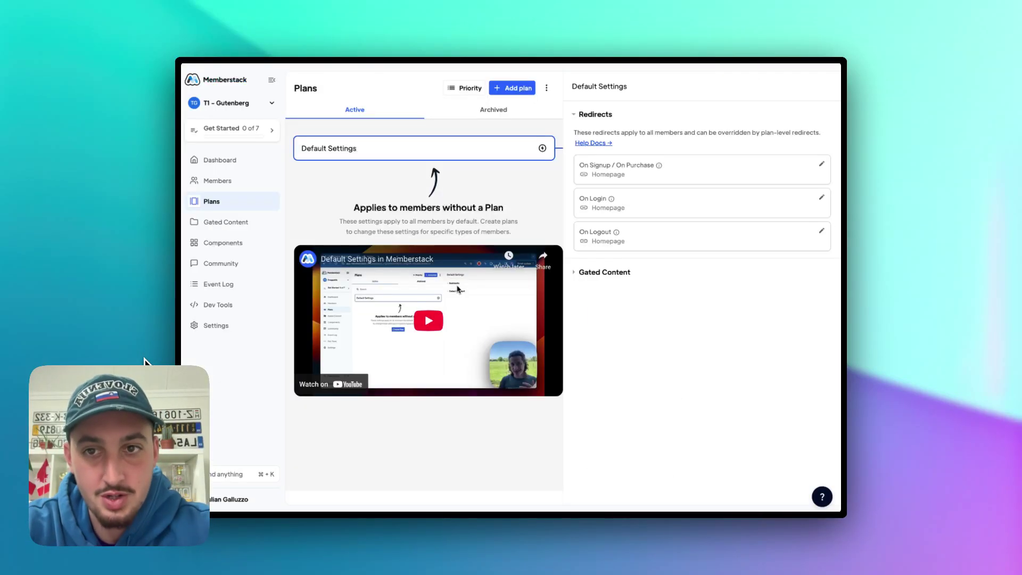
- Open Memberstack's Members list and view the new test member's details
click(217, 181)
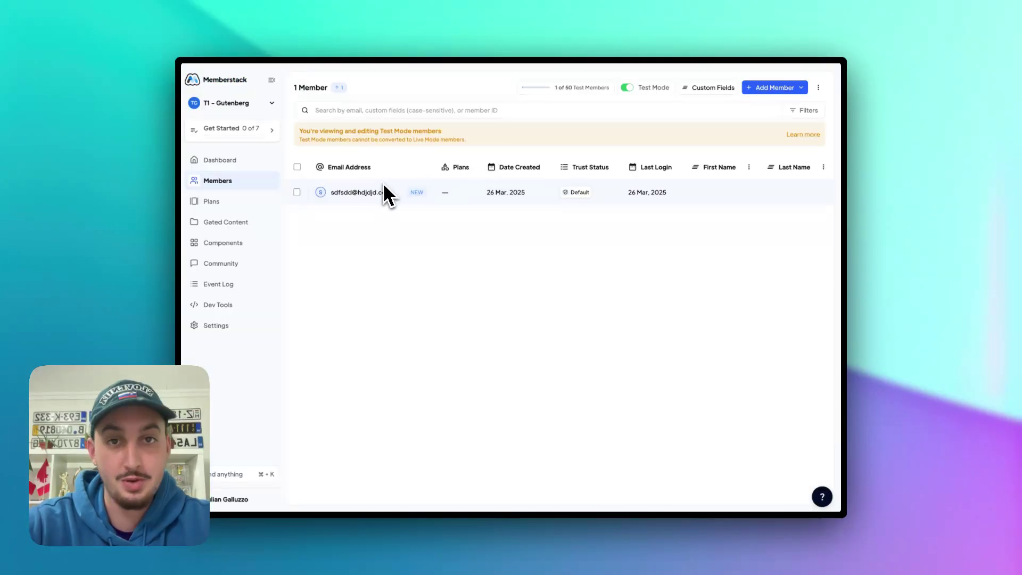
click(379, 192)
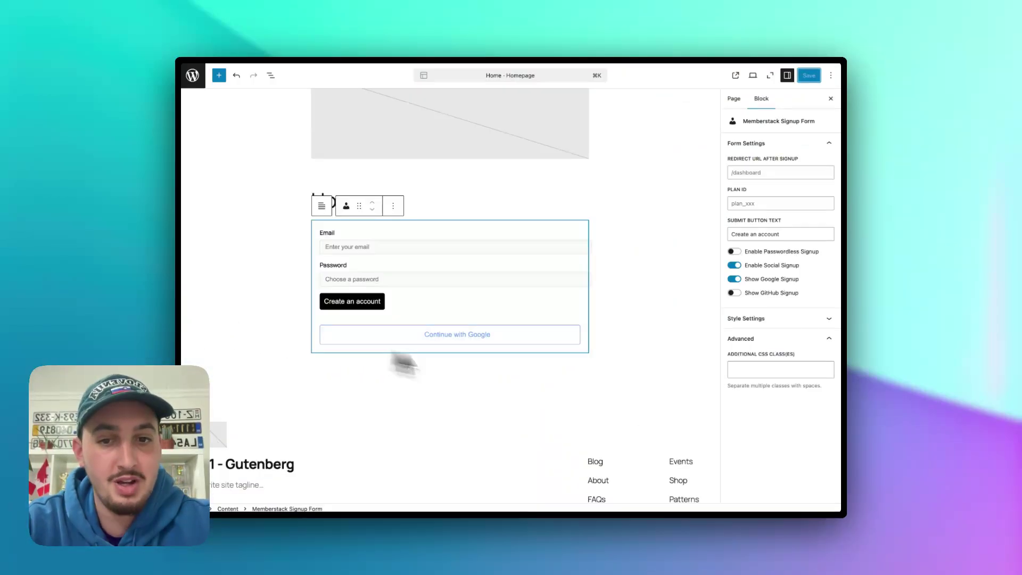
- Add a Memberstack Login Form block below the signup form on the Home page
click(219, 75)
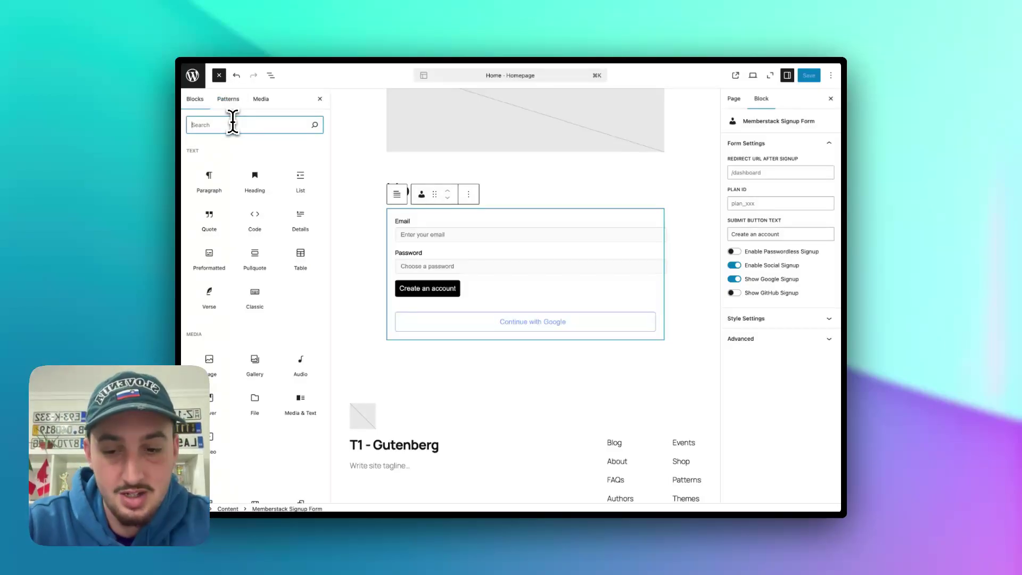
text(membersta)
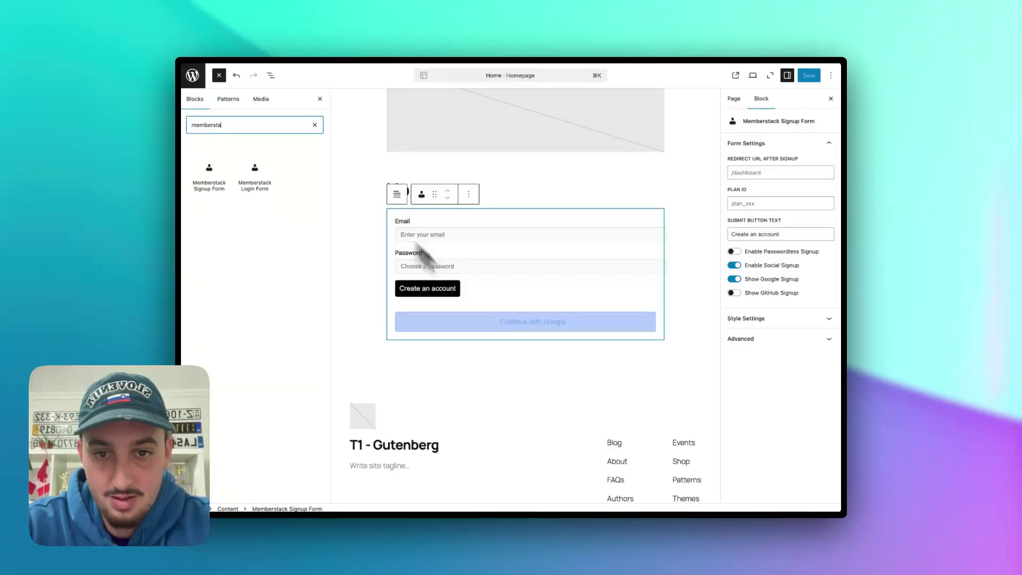
drag(246, 166, 468, 346)
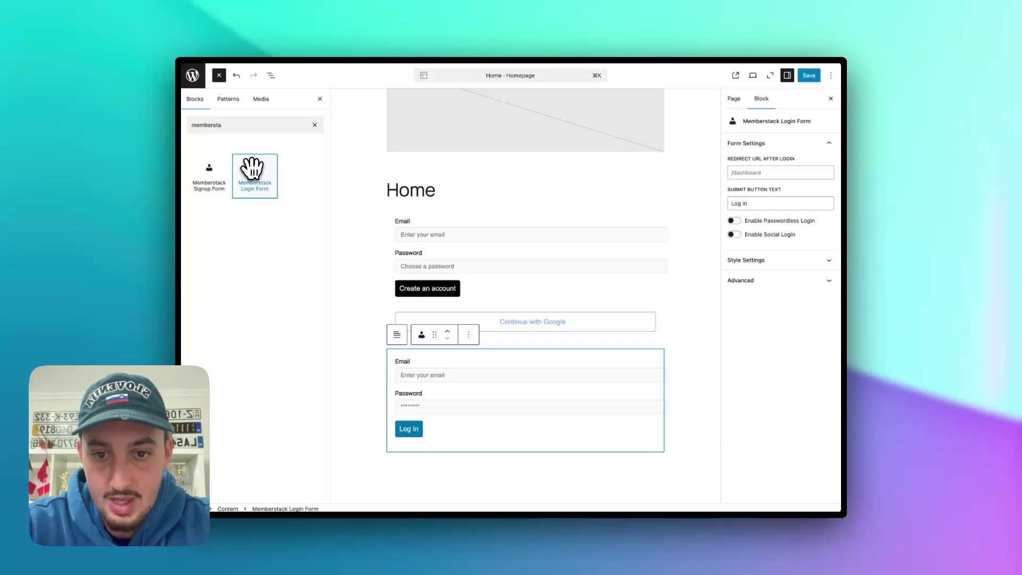
- Enable Google social login on the login form, review its style settings, and save the homepage
scroll(554, 370, down, 3)
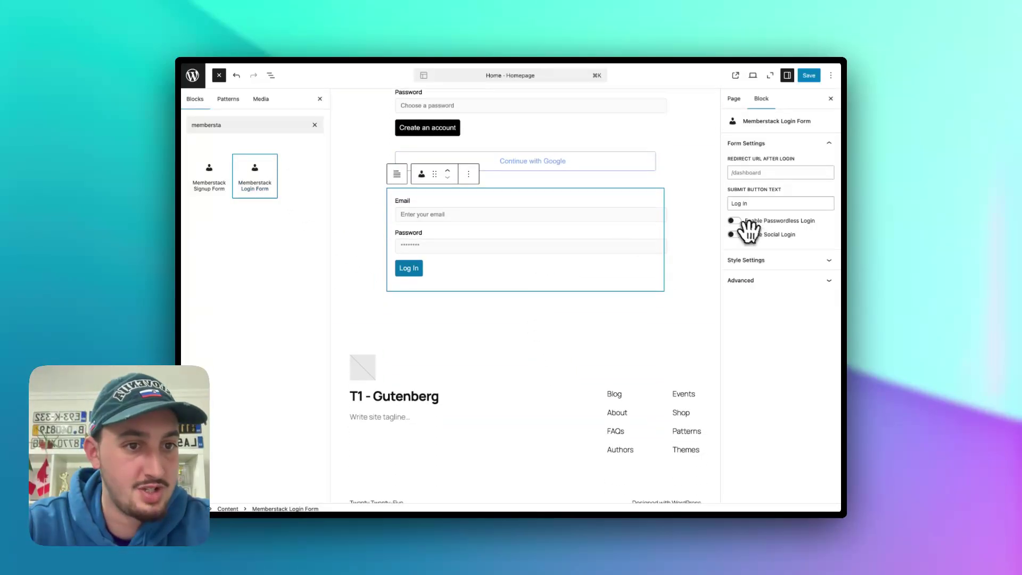
click(734, 235)
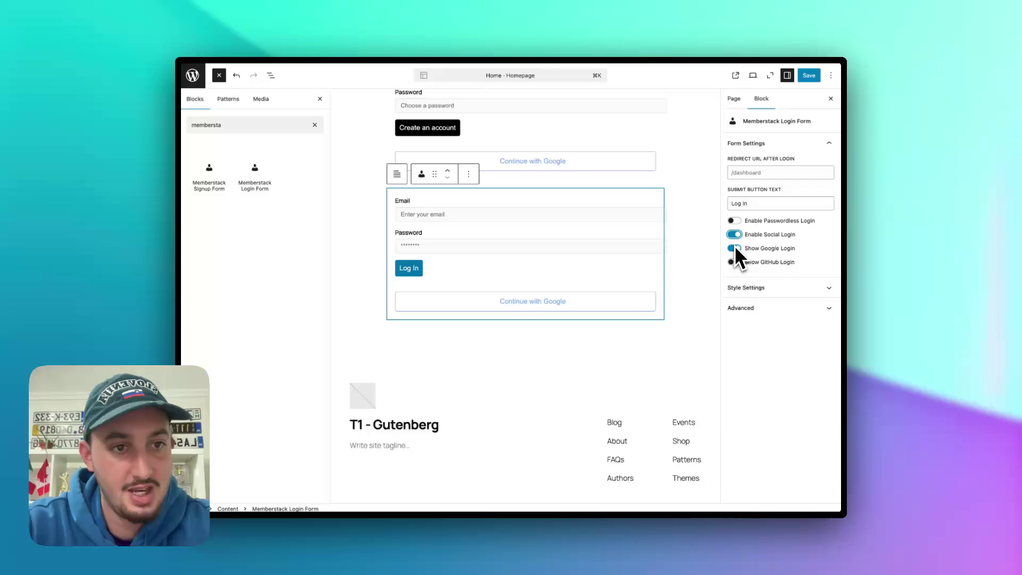
click(773, 286)
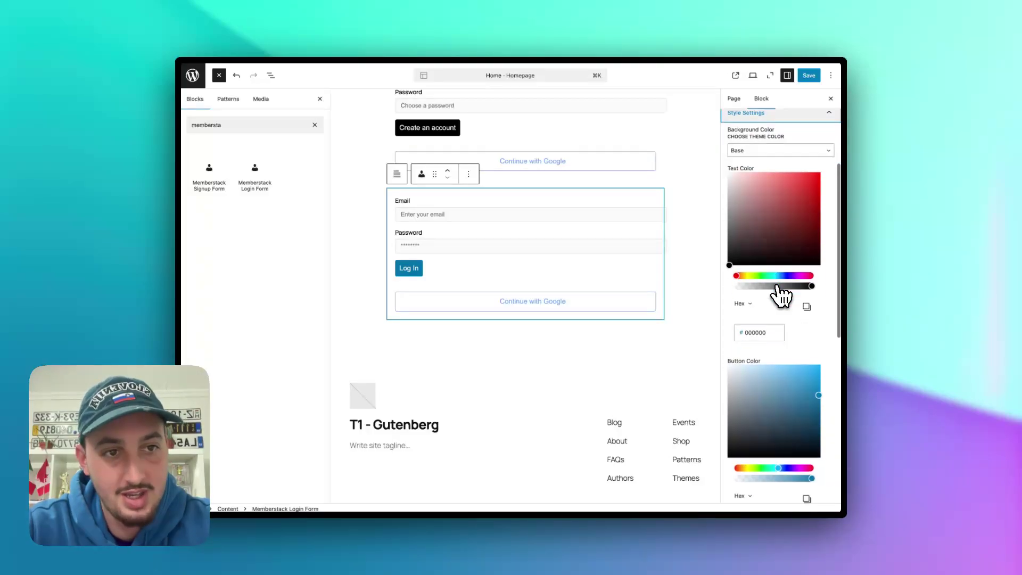
click(766, 137)
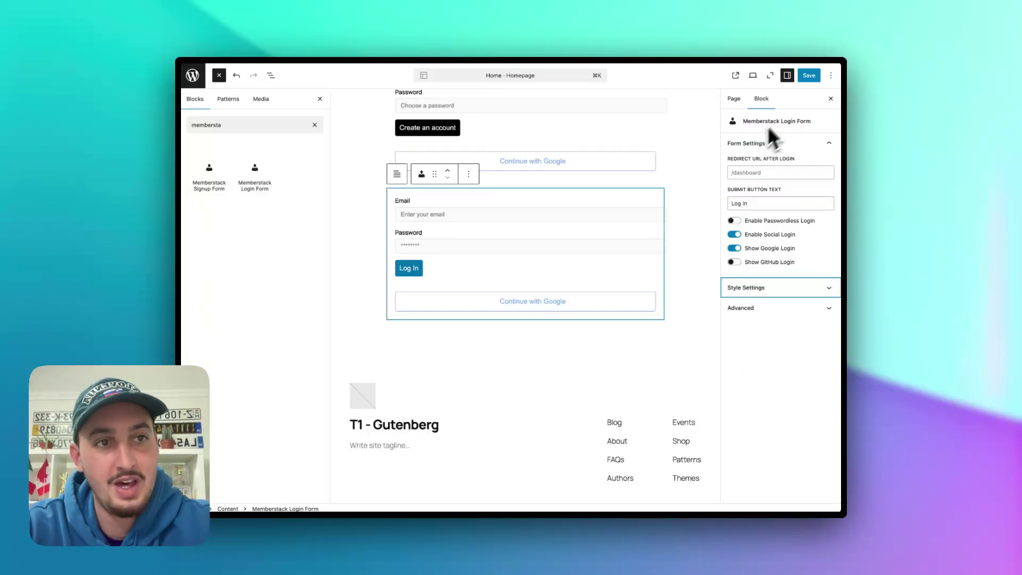
click(809, 76)
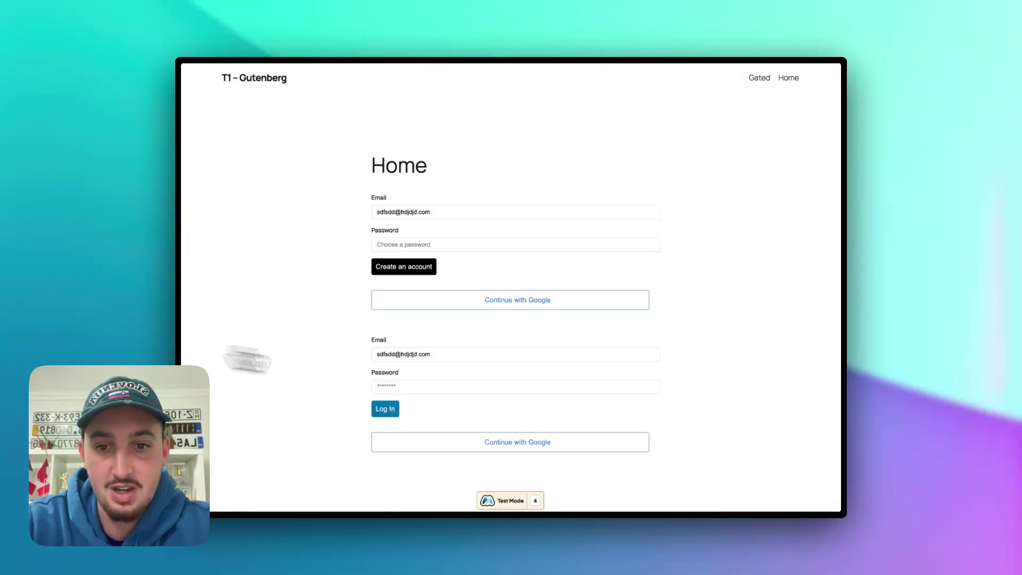
- Submit the live login form with an empty password to trigger the required-field prompt
scroll(486, 434, down, 2)
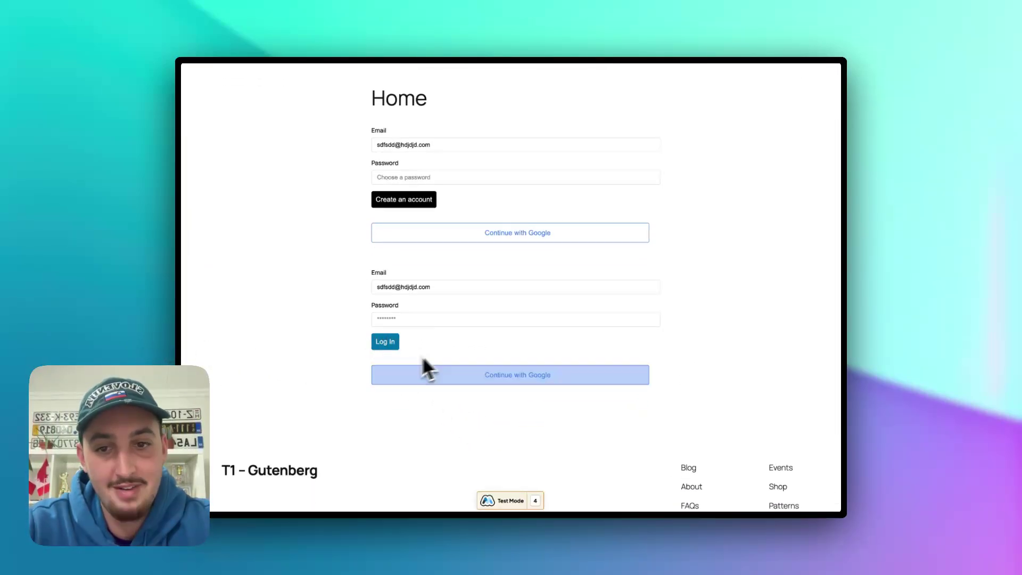
click(389, 348)
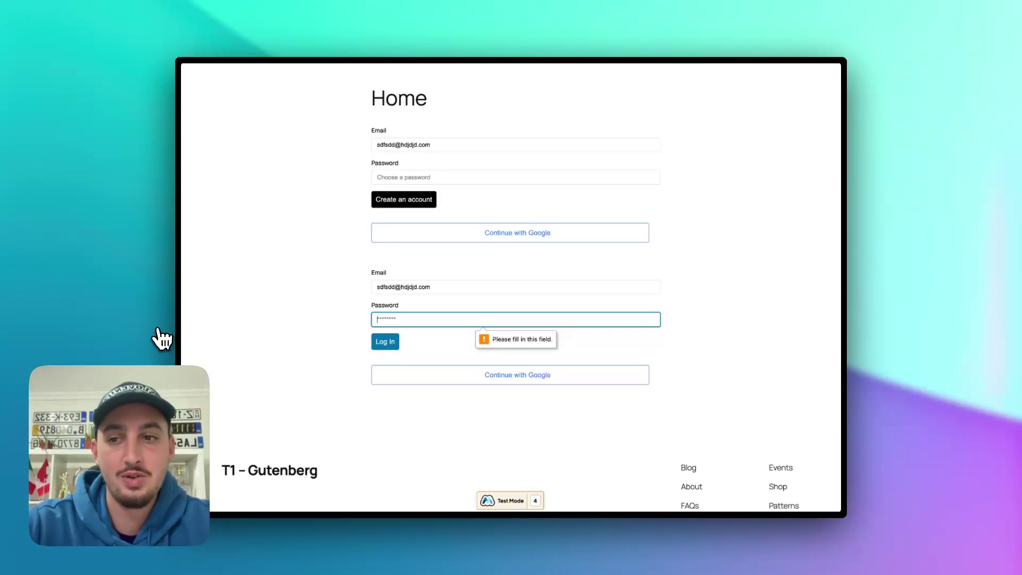
key(super+w)
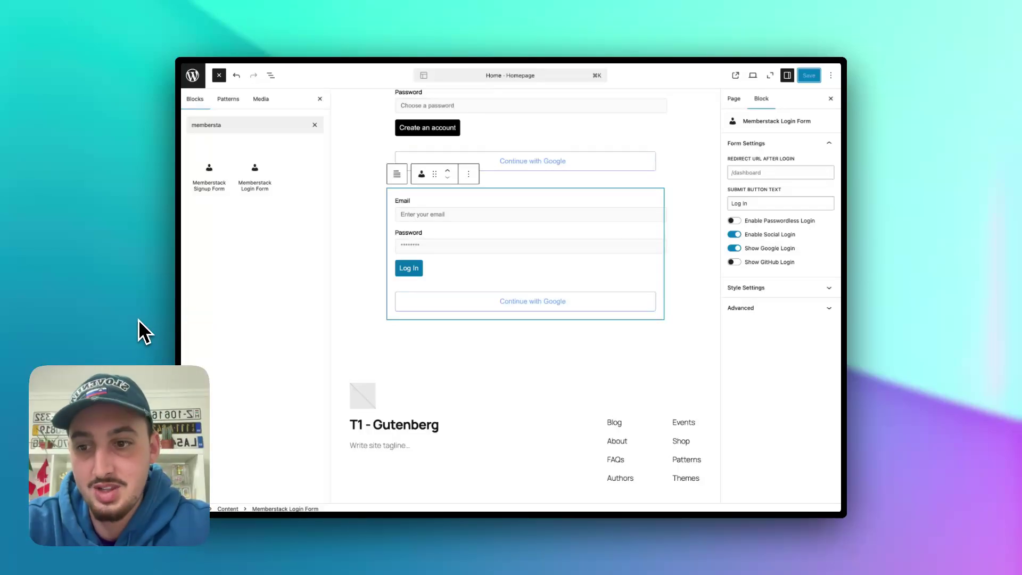
key(ctrl+Tab)
- Load the site's /gated page in the browser
mouse_move(139, 89)
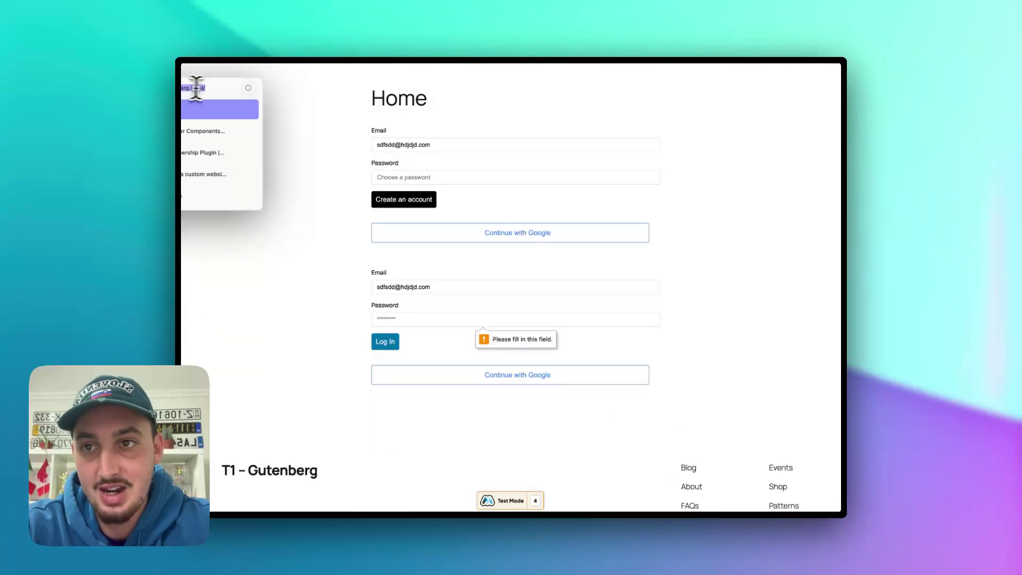
click(215, 88)
text(ga)
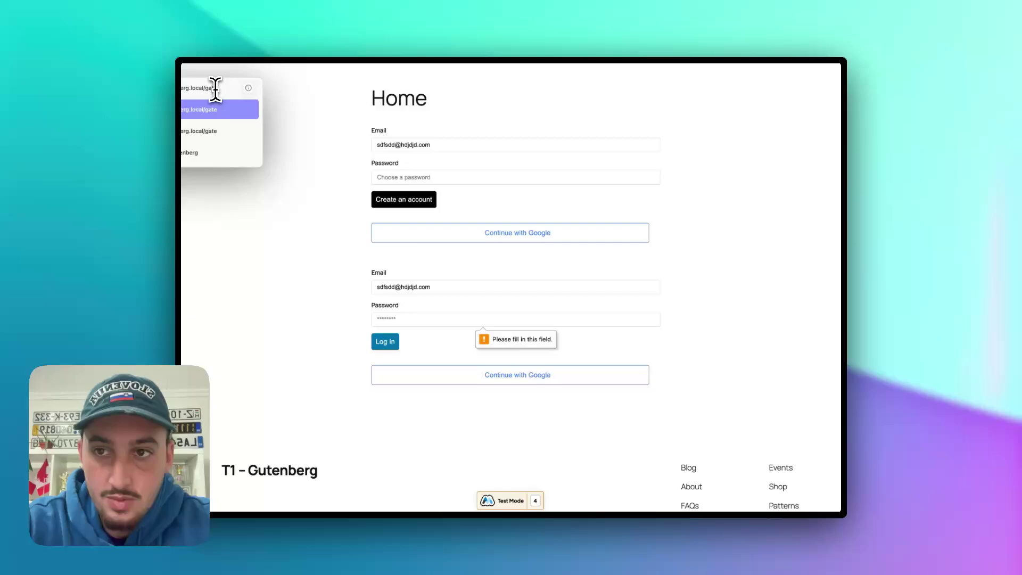
key(Return)
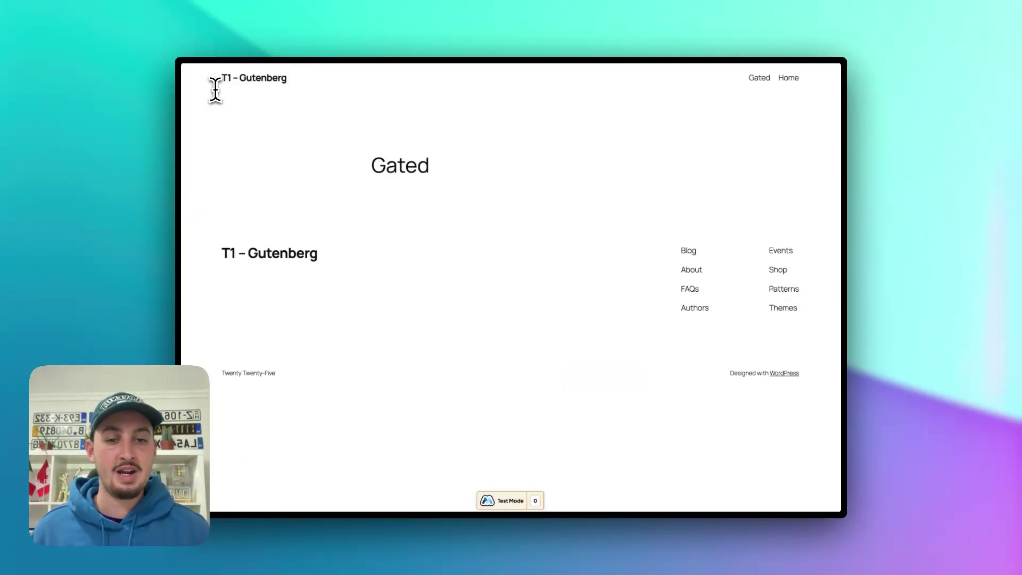
- In the Memberstack inspector's Member tab, log the test member out and confirm the logout
click(537, 501)
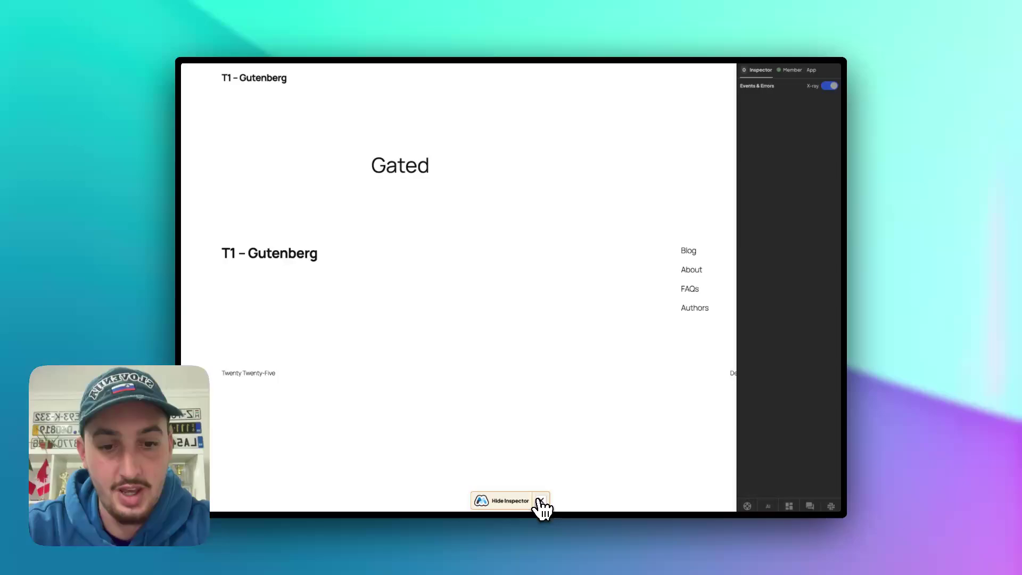
click(791, 70)
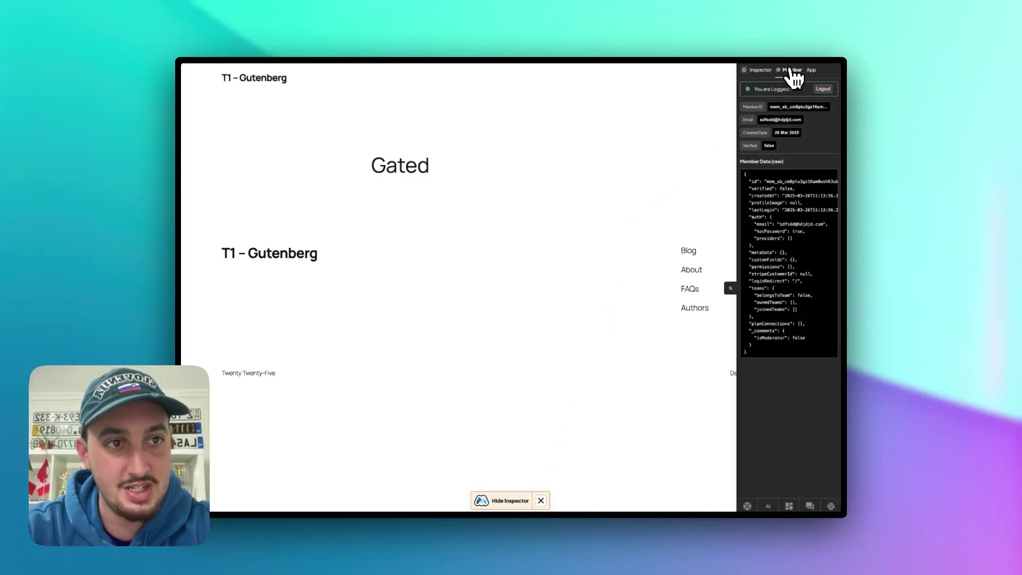
click(823, 89)
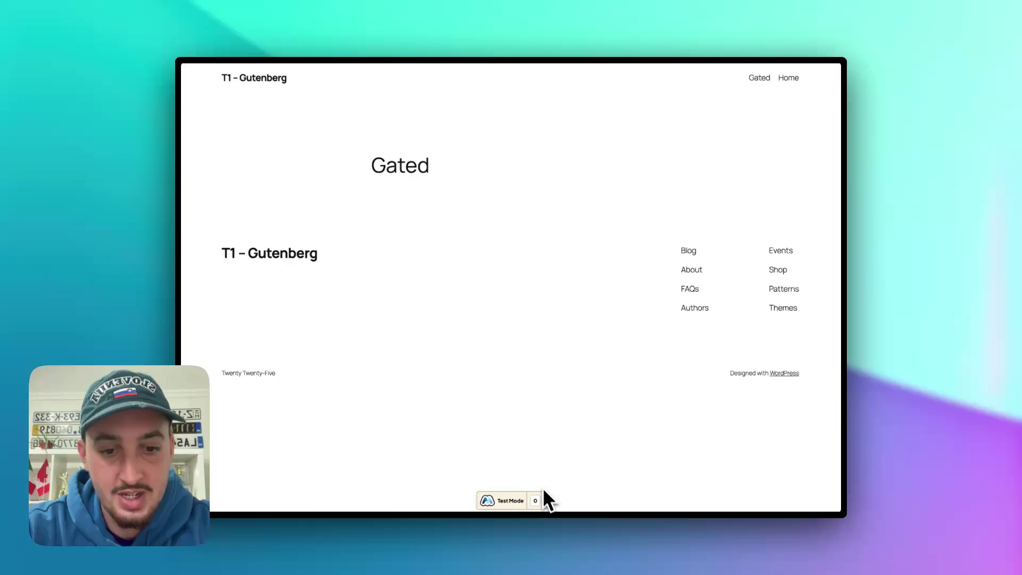
click(536, 500)
click(793, 70)
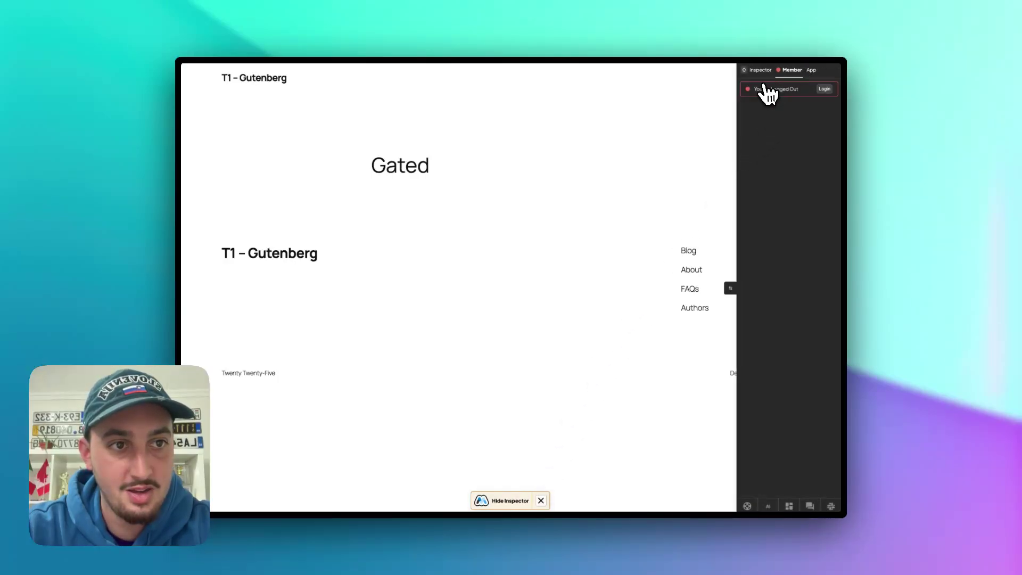
click(540, 500)
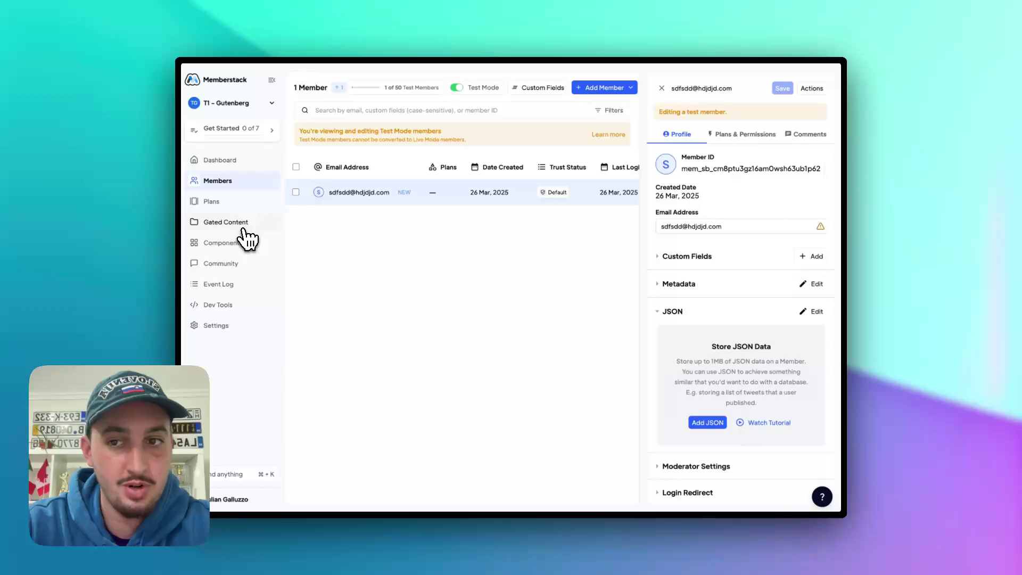
- Add a gated content item named 'Gated' with access granted to All Members
click(242, 226)
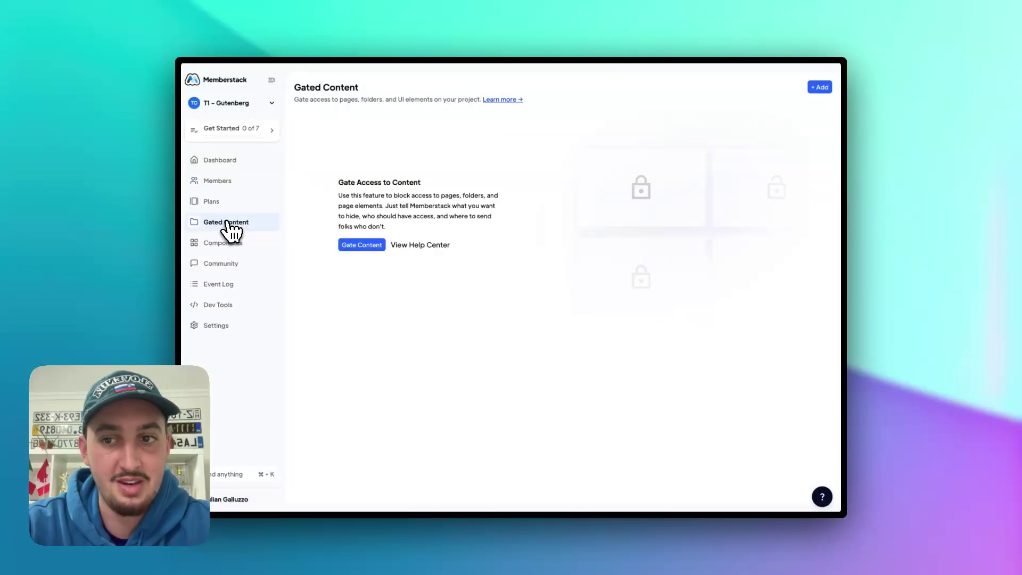
click(820, 88)
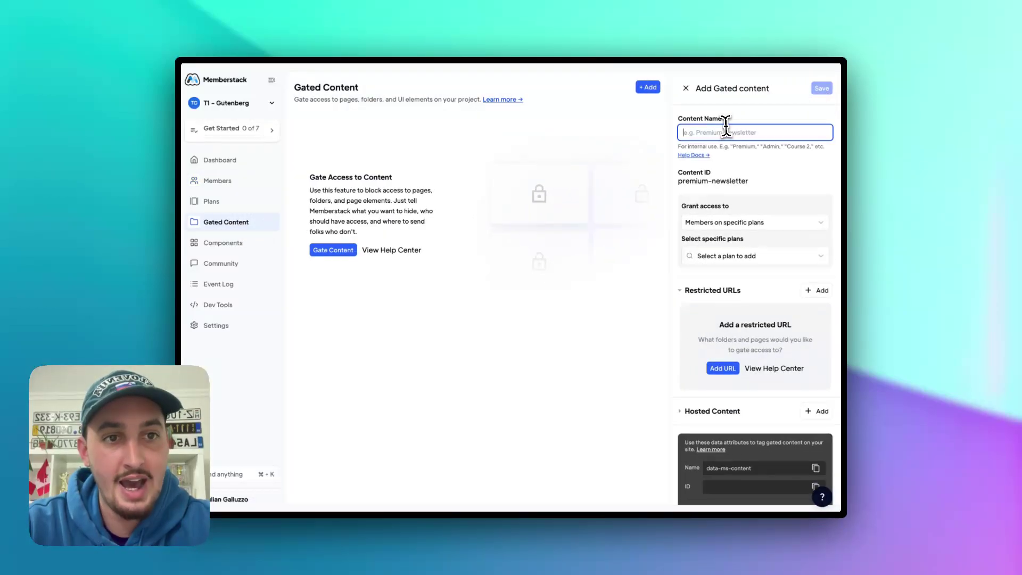
text(Gated)
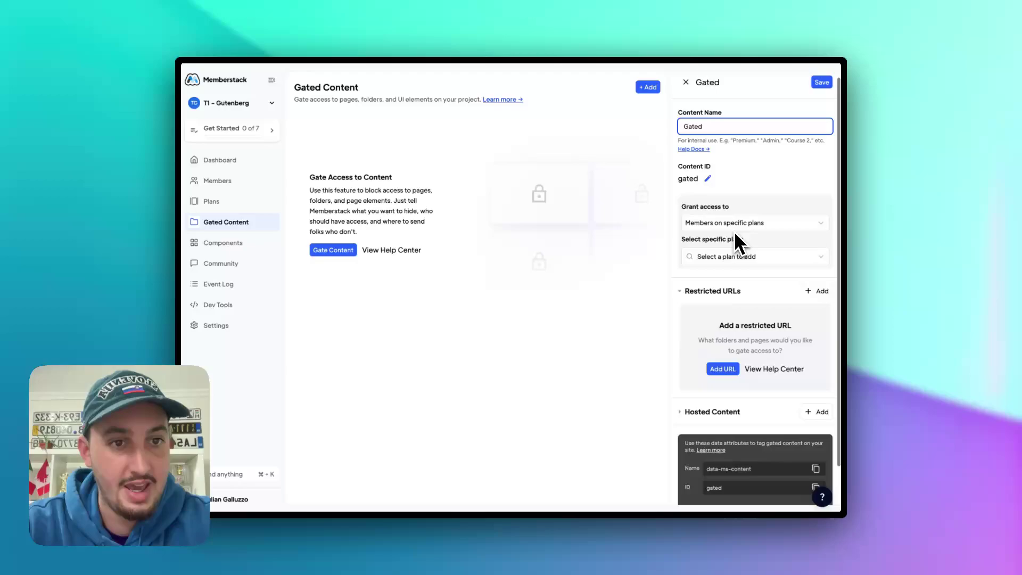
scroll(733, 231, down, 2)
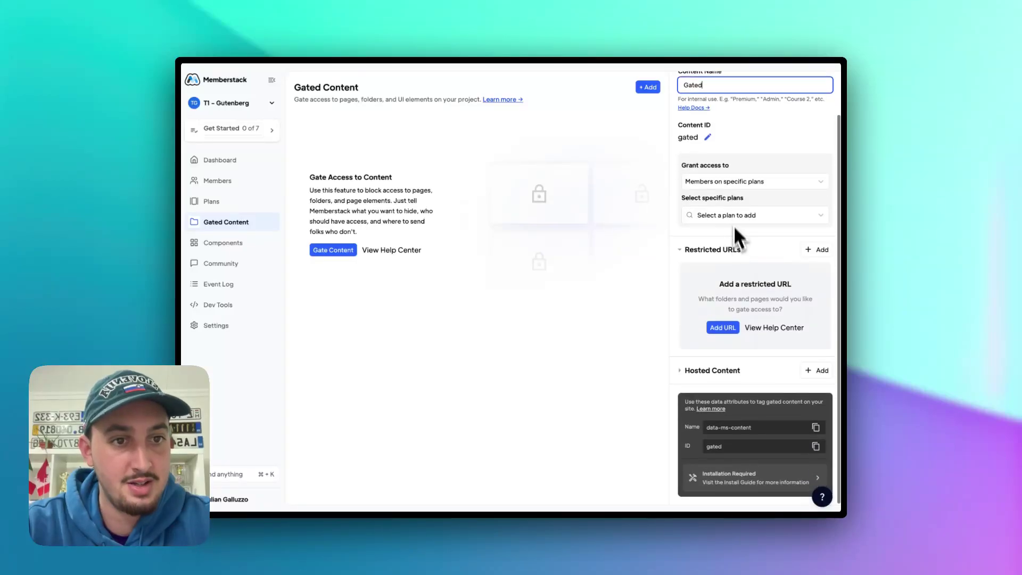
click(726, 182)
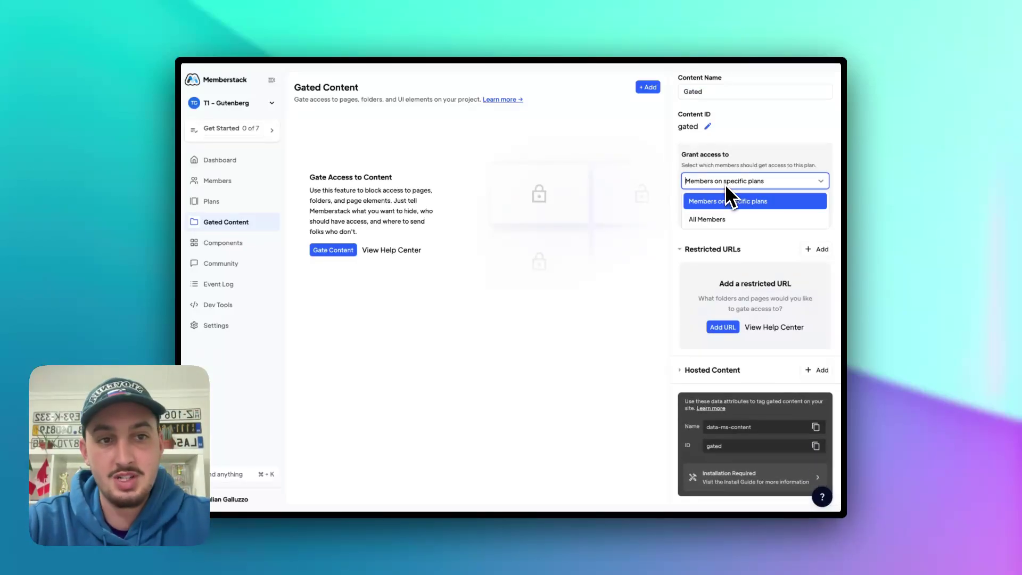
click(720, 222)
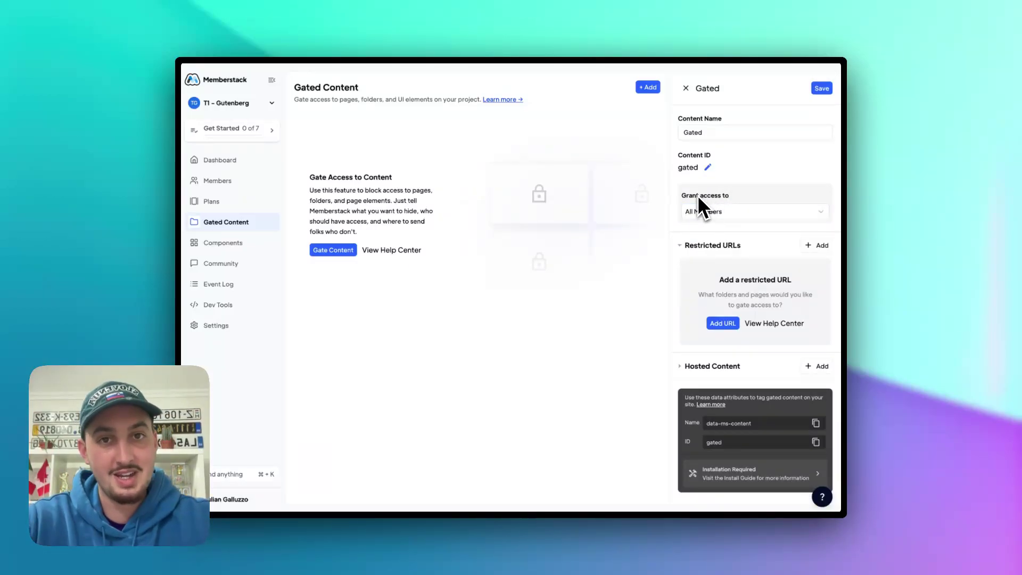
- Add a restricted URL rule matching paths starting with 'gated' and save the Gated content
click(811, 246)
click(751, 246)
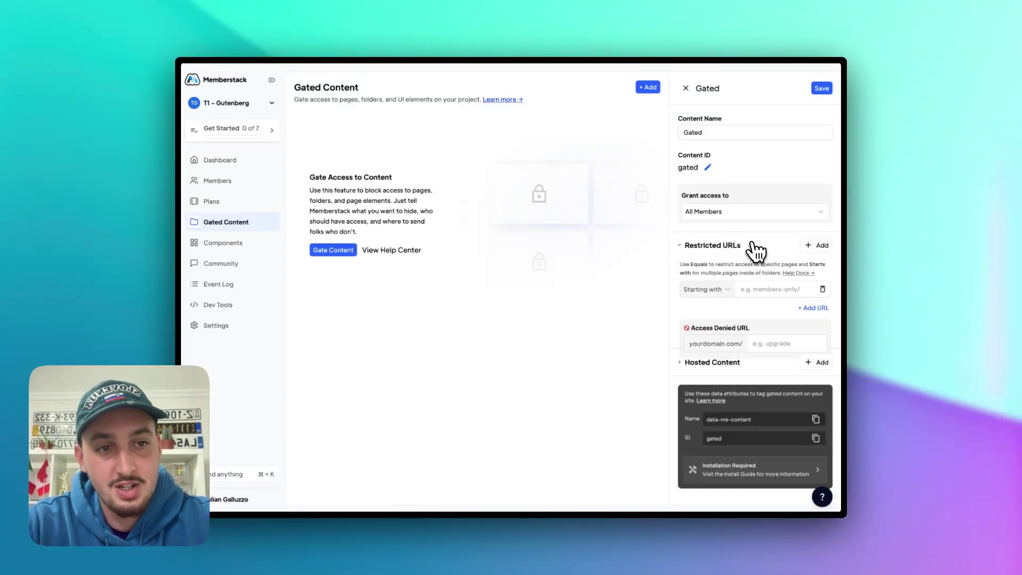
click(756, 286)
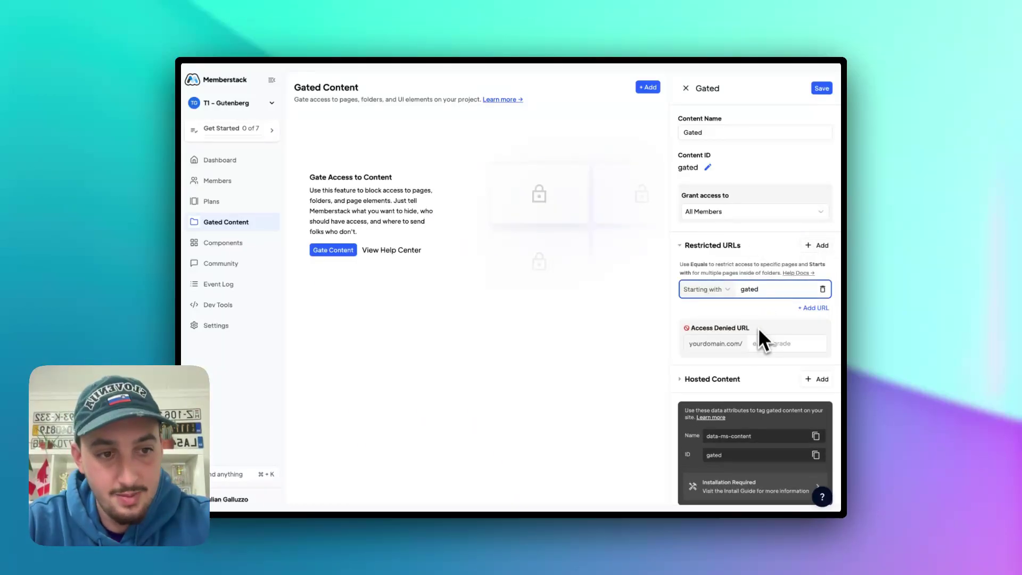
click(704, 289)
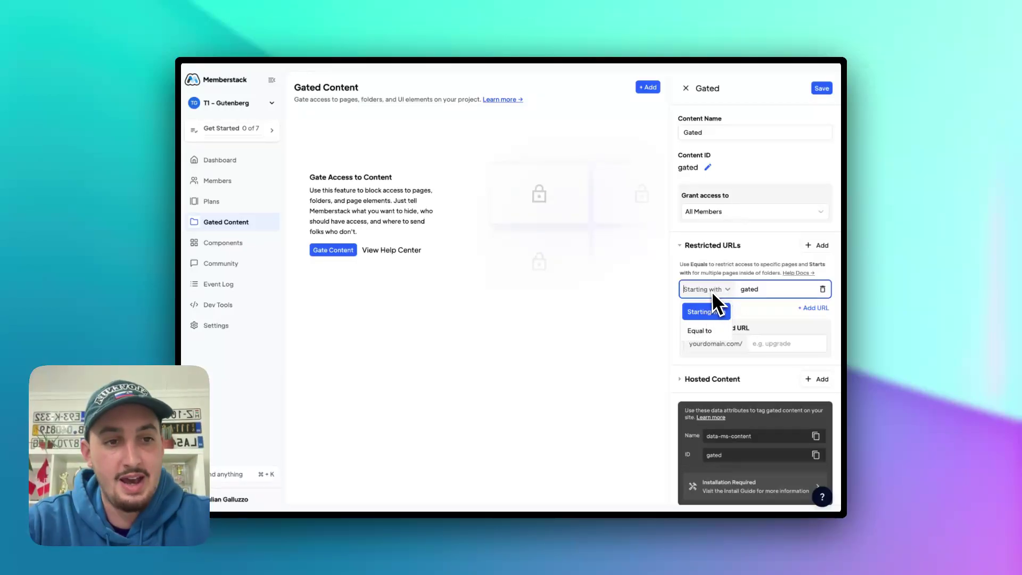
click(699, 293)
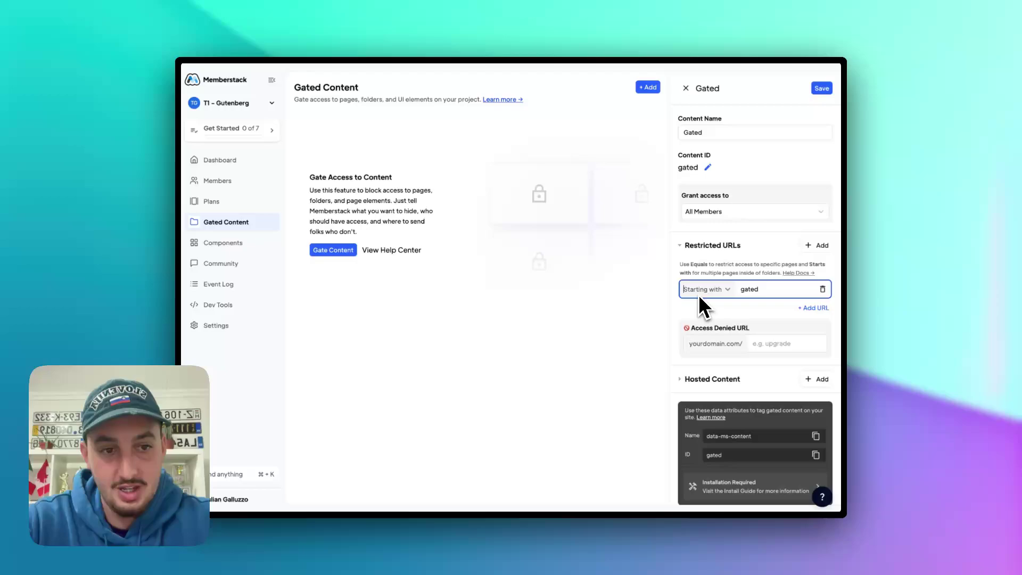
click(699, 292)
click(700, 292)
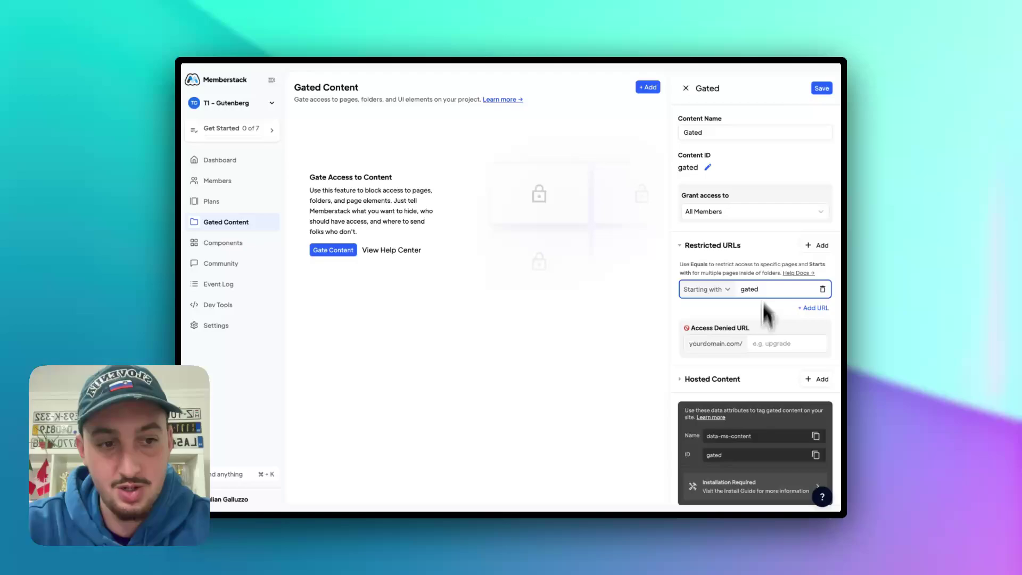
scroll(760, 271, down, 1)
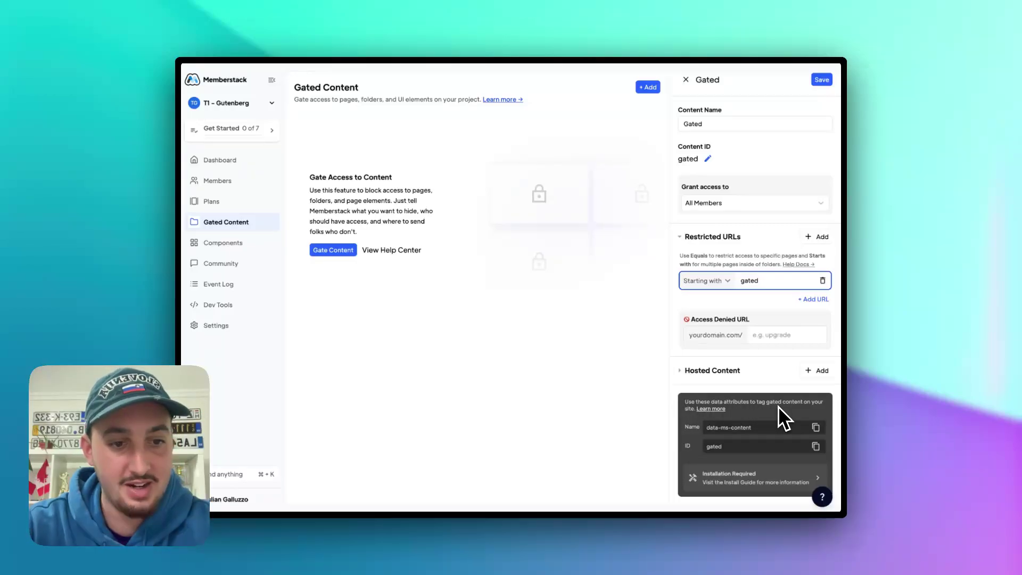
scroll(710, 433, down, 1)
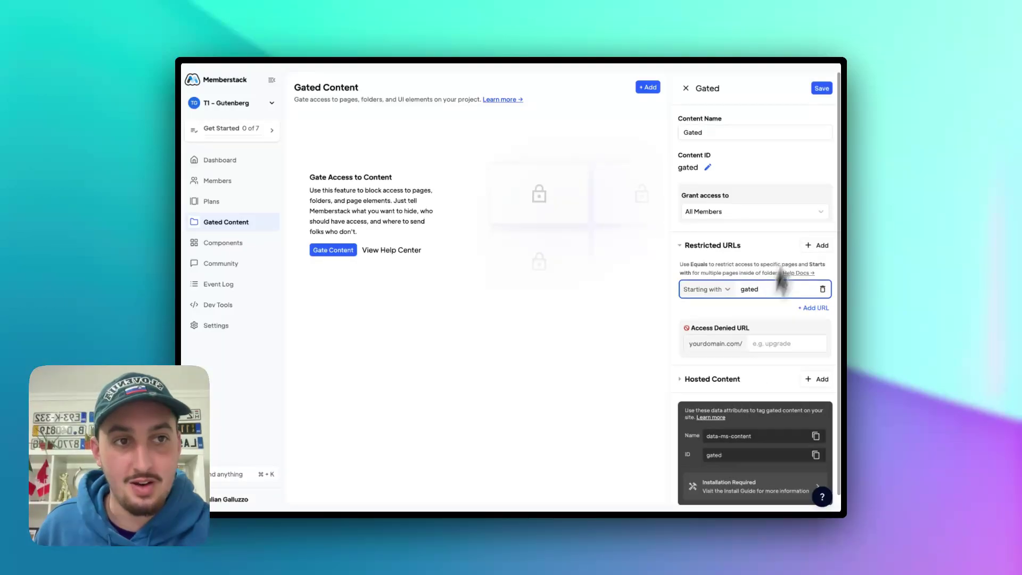
click(822, 91)
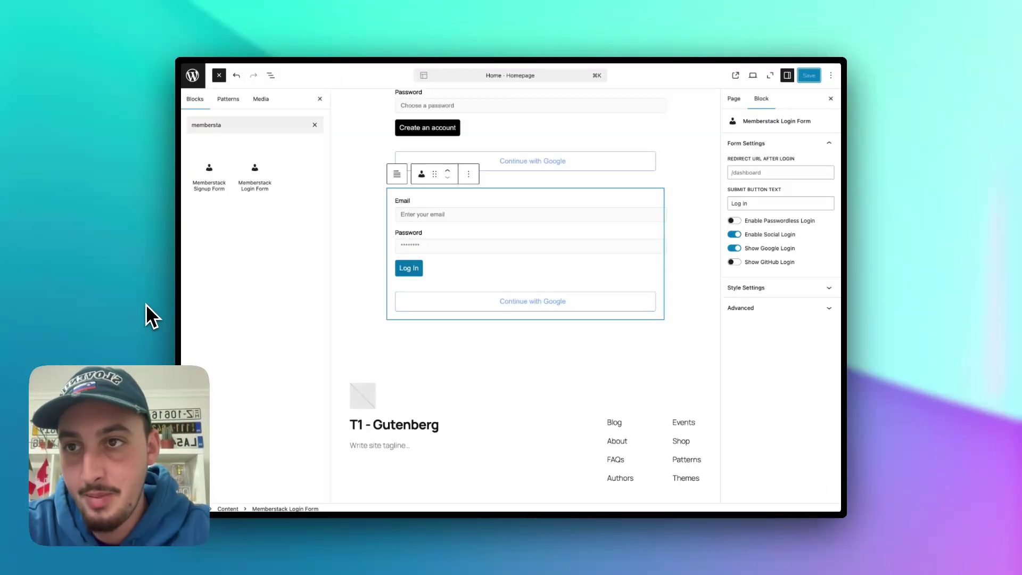
- Refresh Gated Content in WordPress's Memberstack settings, then view the live Home page
click(192, 75)
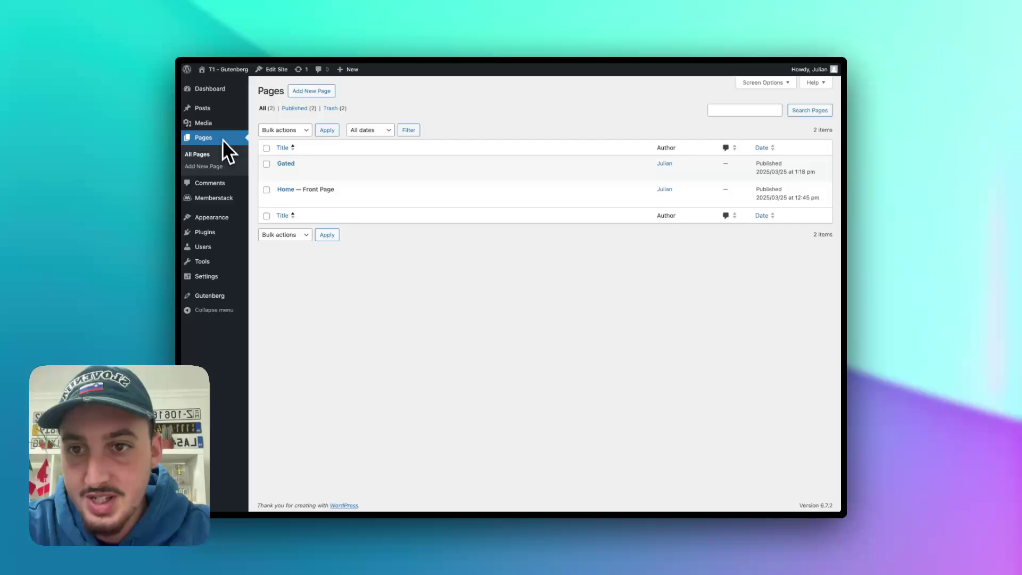
click(213, 198)
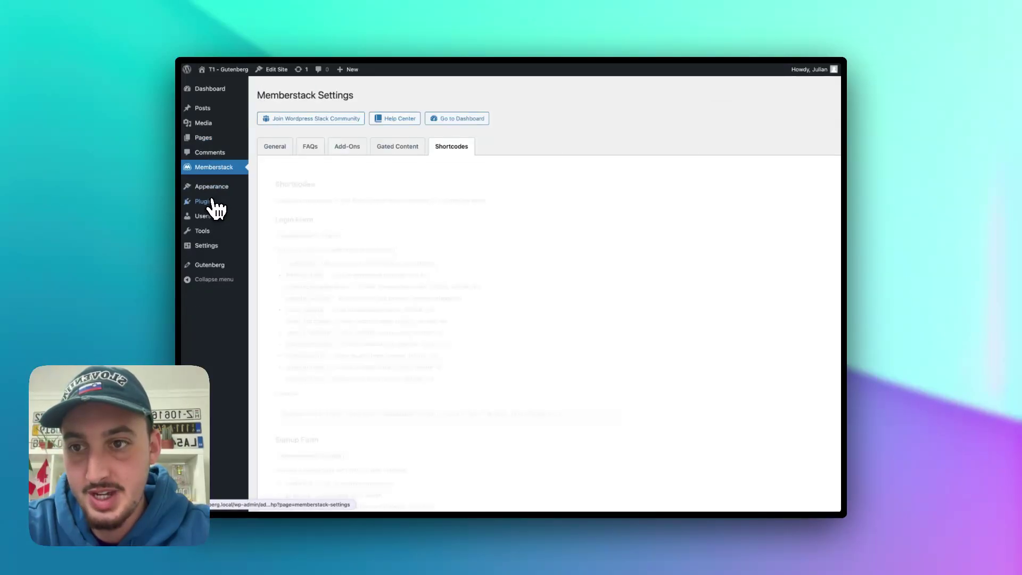
click(395, 158)
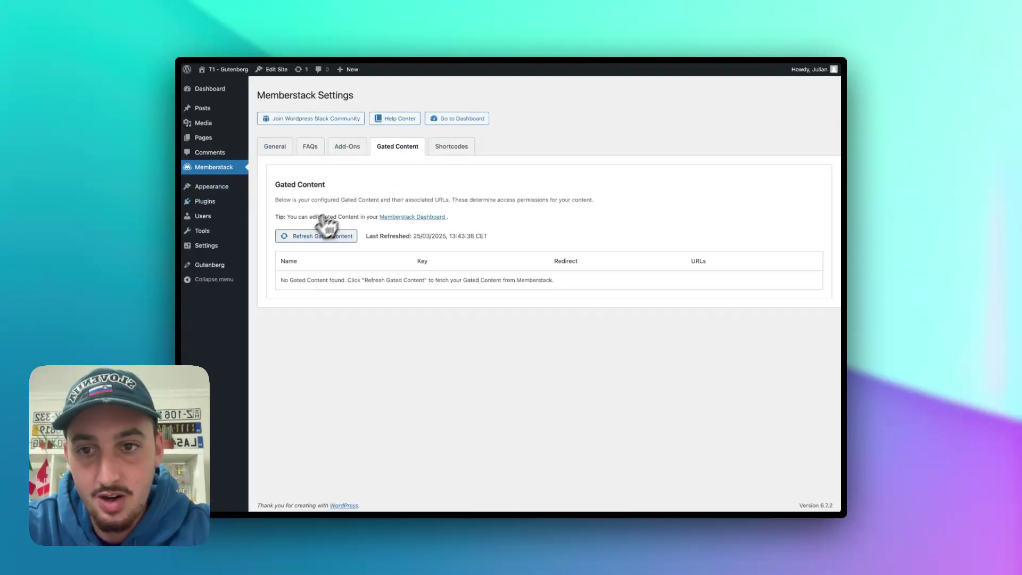
click(300, 240)
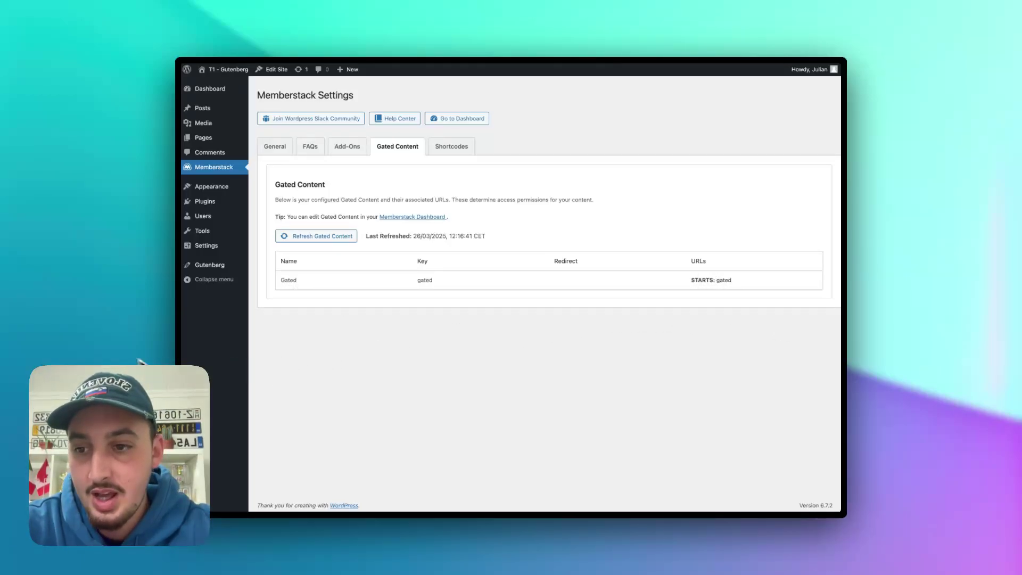
click(154, 355)
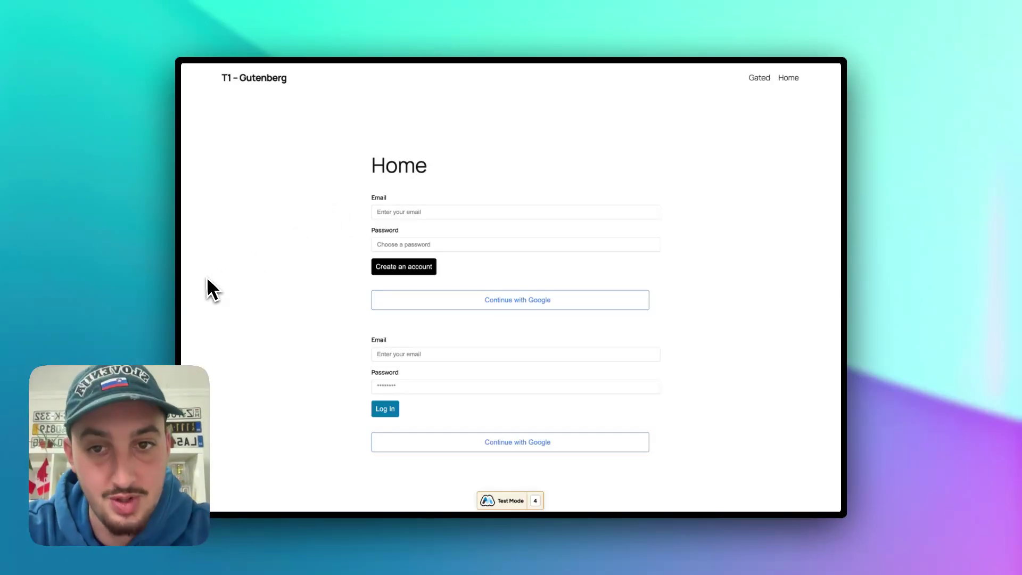
- Sign up a new member on the Home page form with a test email and password
click(410, 213)
text(ehkedhhk@gdhhk)
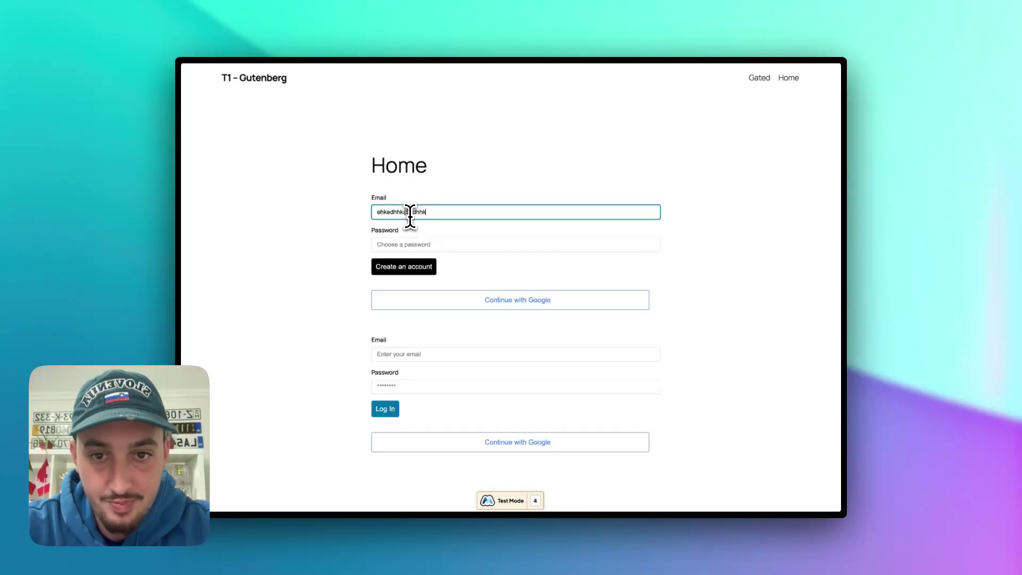
text(.com)
key(Tab)
text(*****)
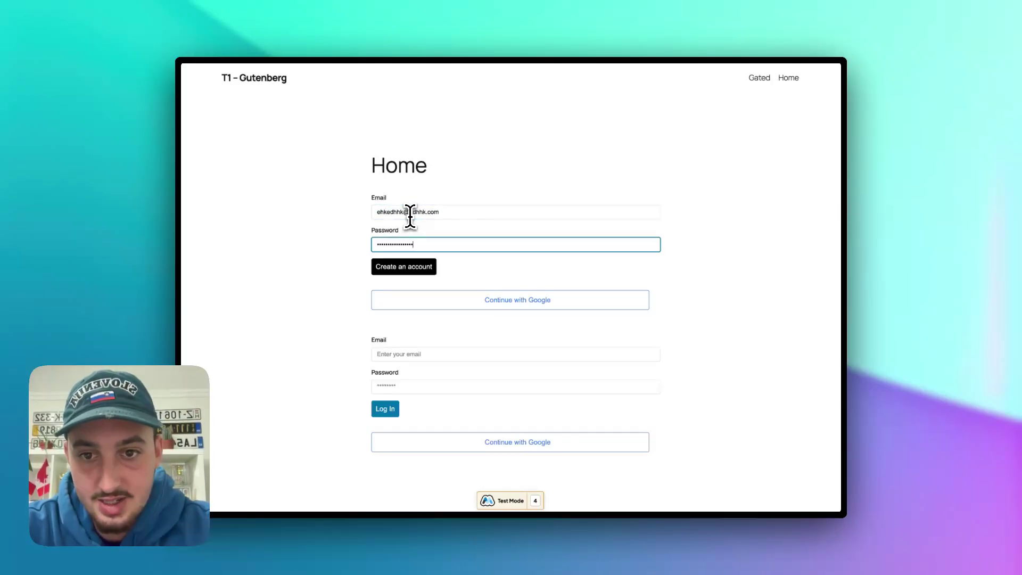
click(401, 268)
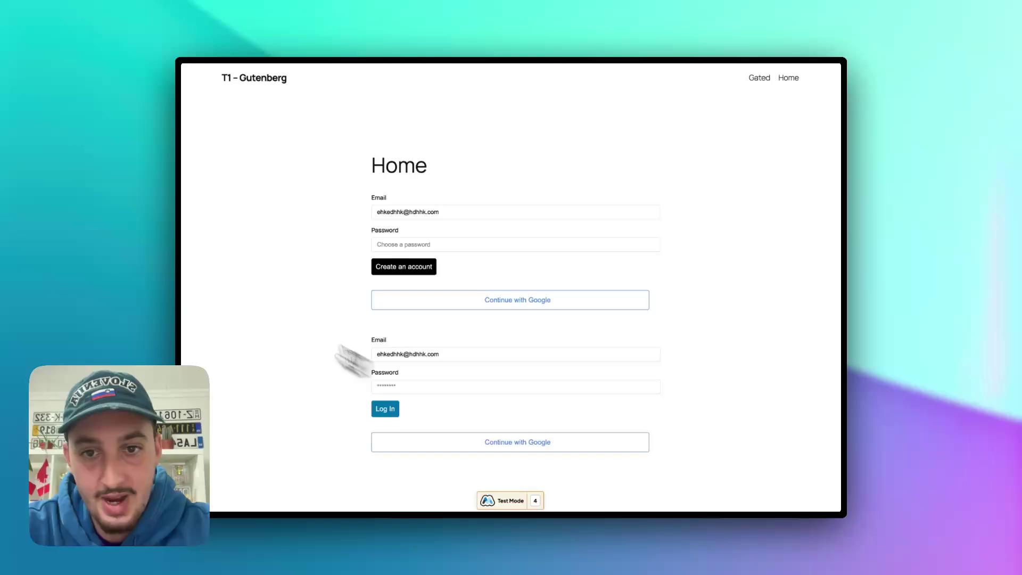
- Load the site's /gated page and confirm its Gated heading is displayed
key(super+l)
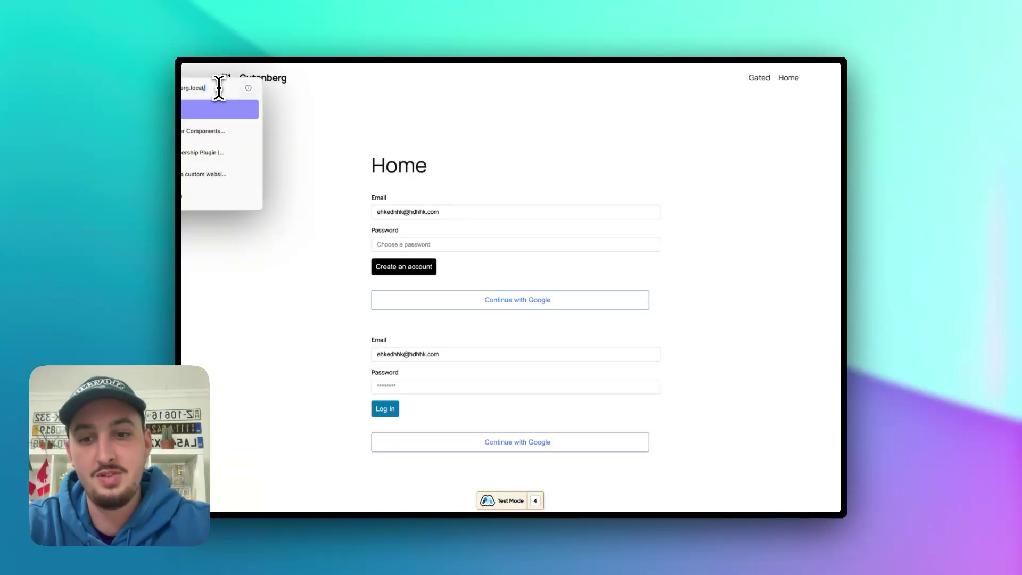
text(gate)
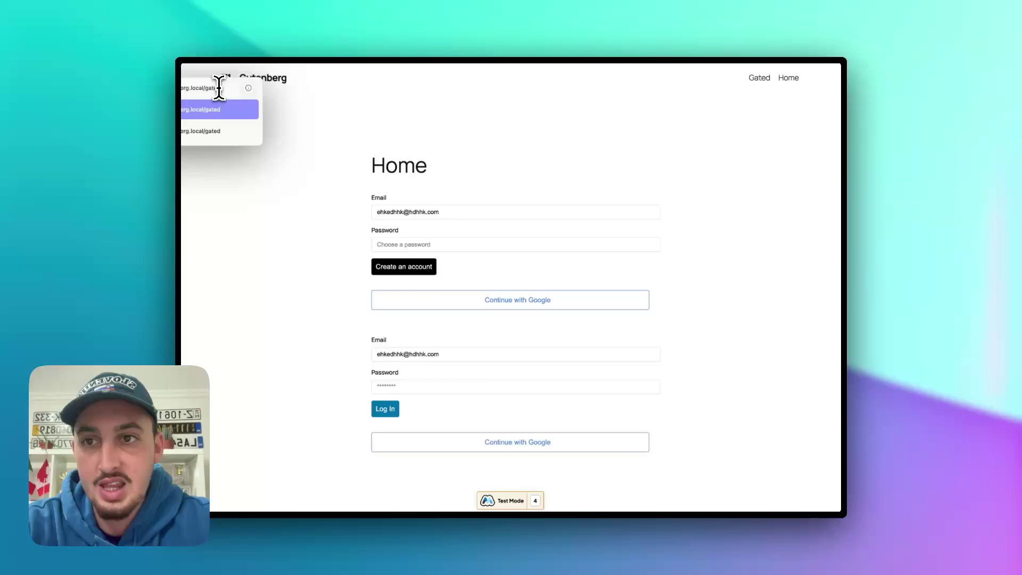
key(Return)
double_click(409, 163)
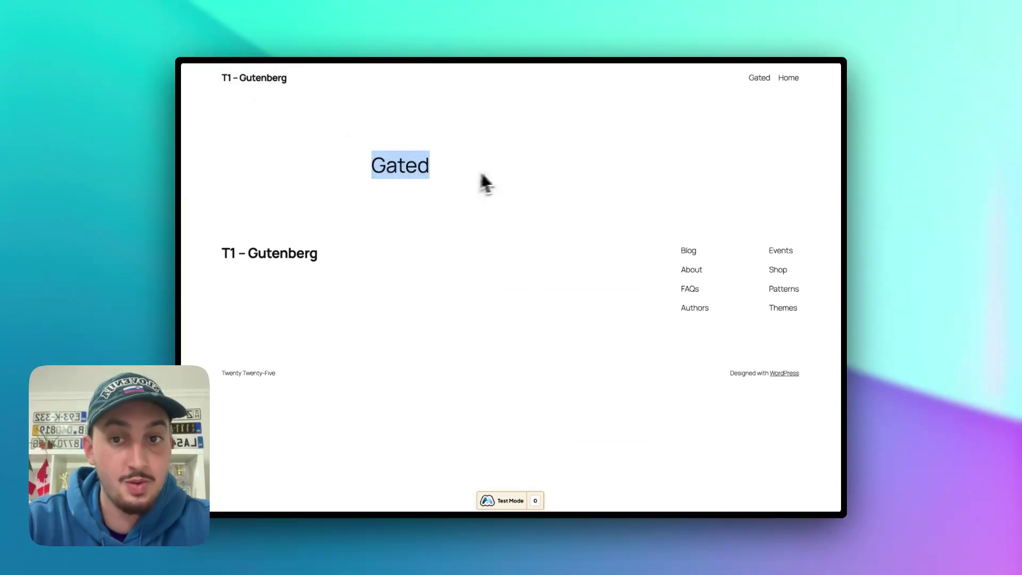
click(476, 174)
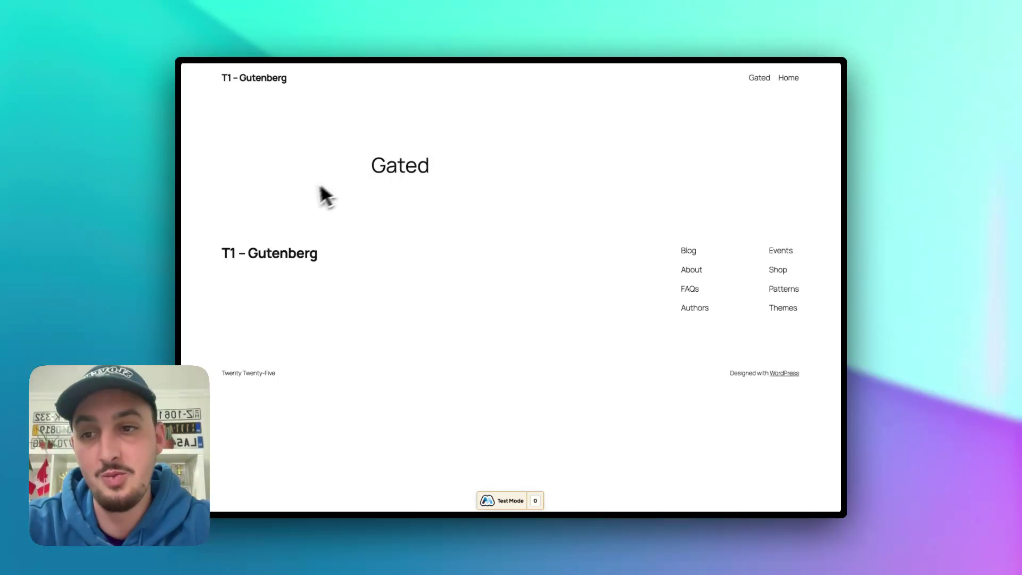
- Open the Gated page in the WordPress editor, dismissing the starter pattern chooser
key(ctrl+Tab)
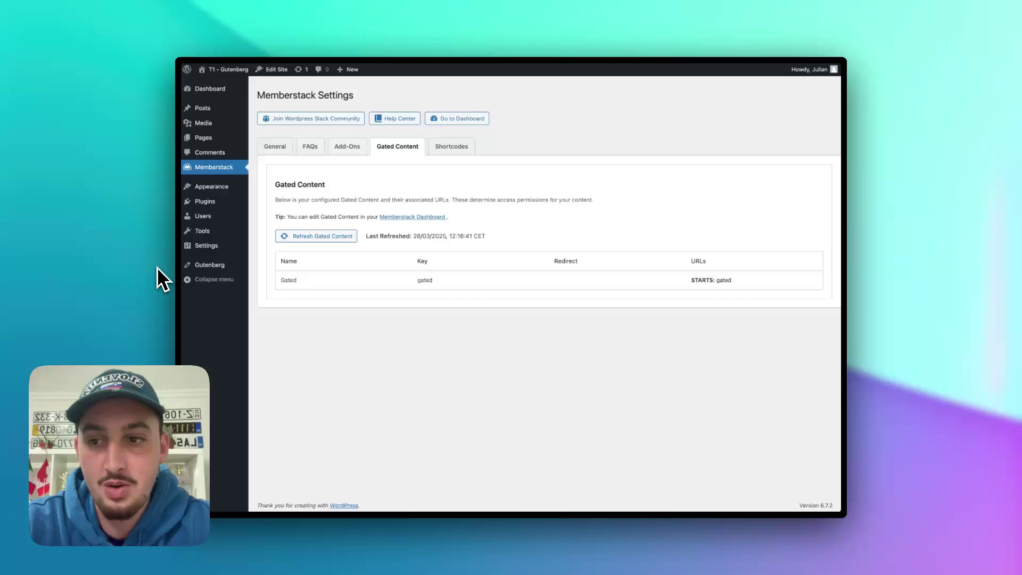
mouse_move(215, 187)
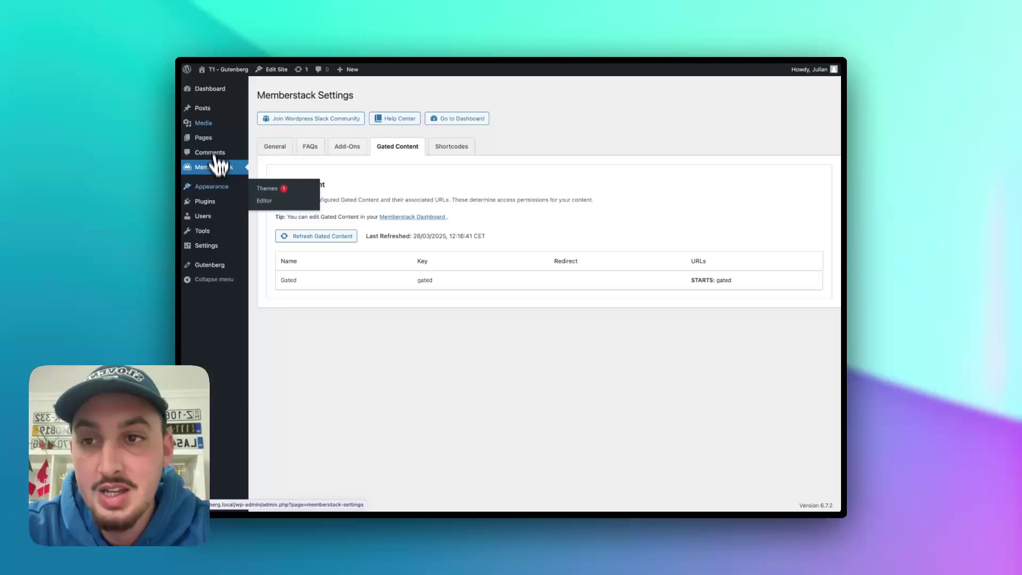
click(204, 139)
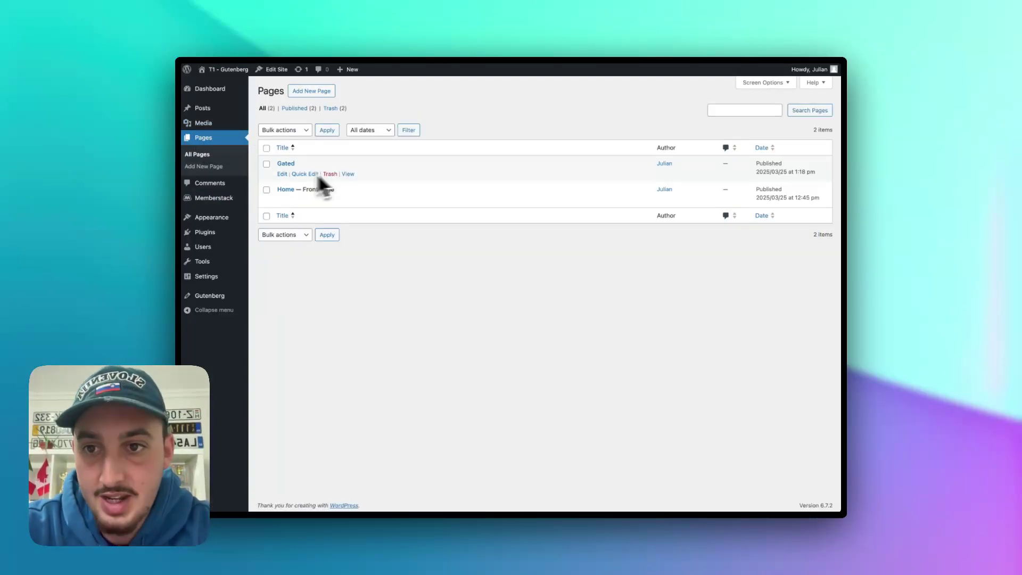
click(283, 174)
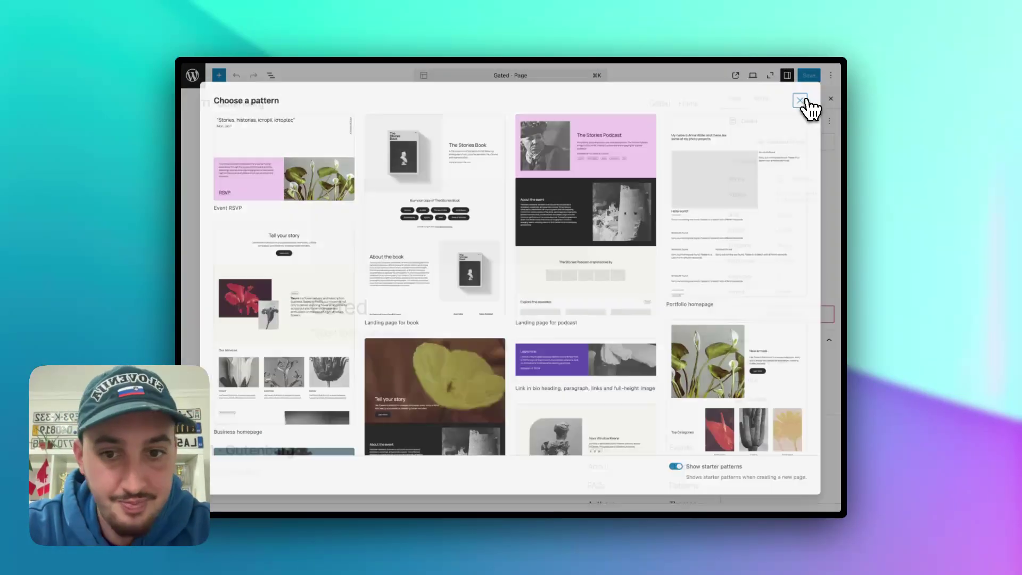
click(803, 99)
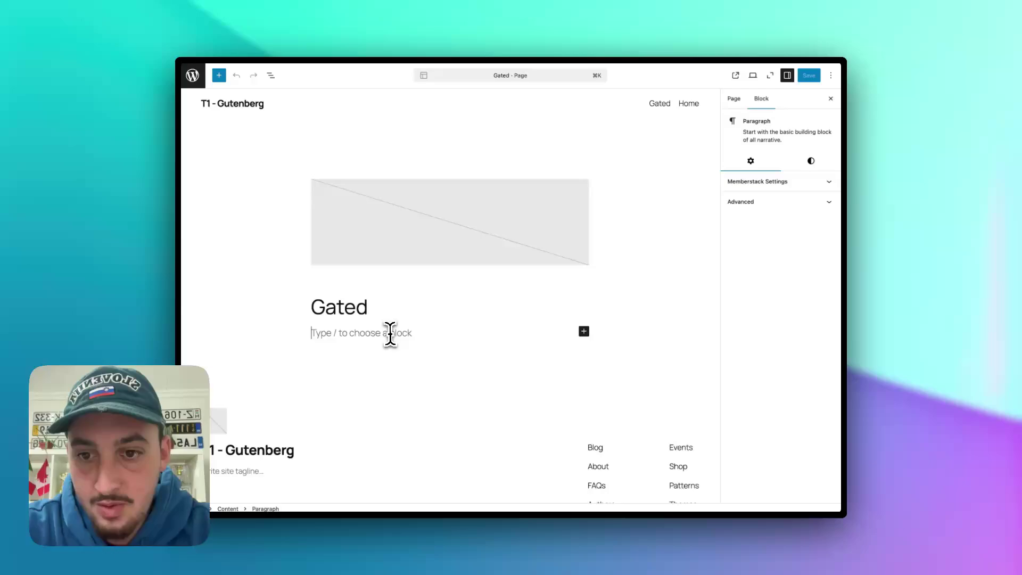
- Add a Heading block below the title and start typing 'Welcome back, member!'
click(585, 332)
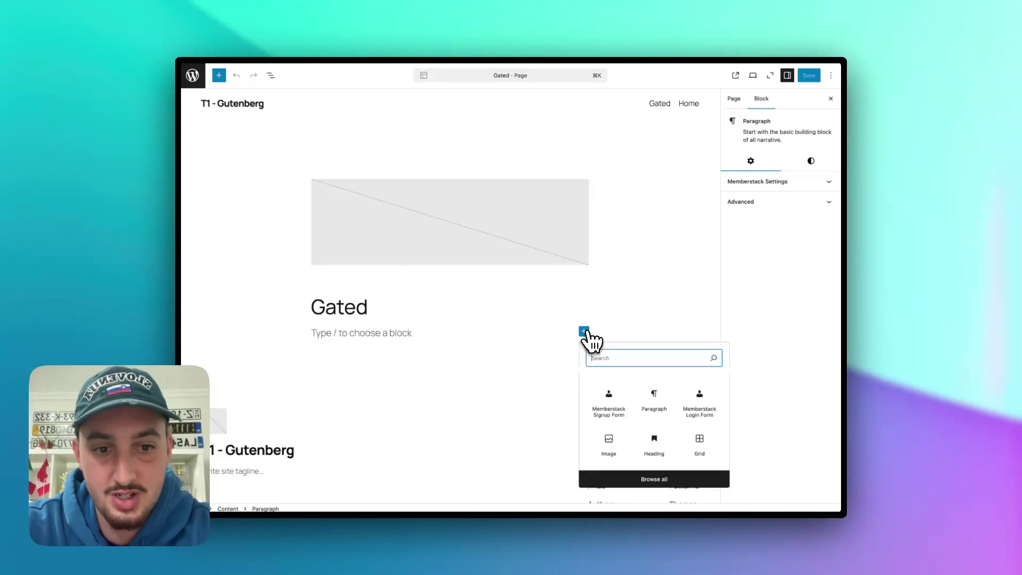
click(657, 448)
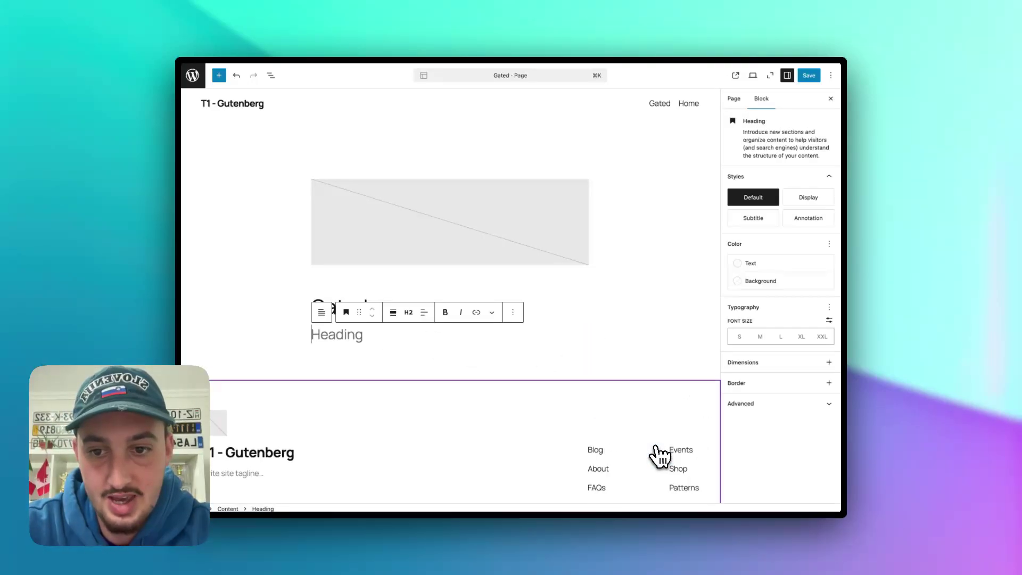
text(Welcome back, member!)
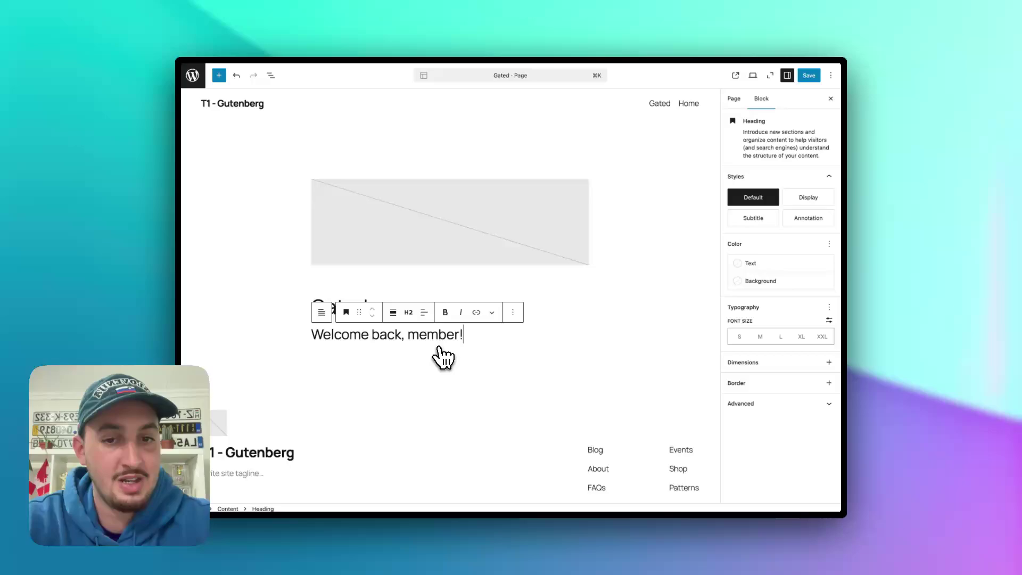
- Edit the heading as HTML, inserting <span data-ms-member="email">member</span>, and save the page
click(513, 313)
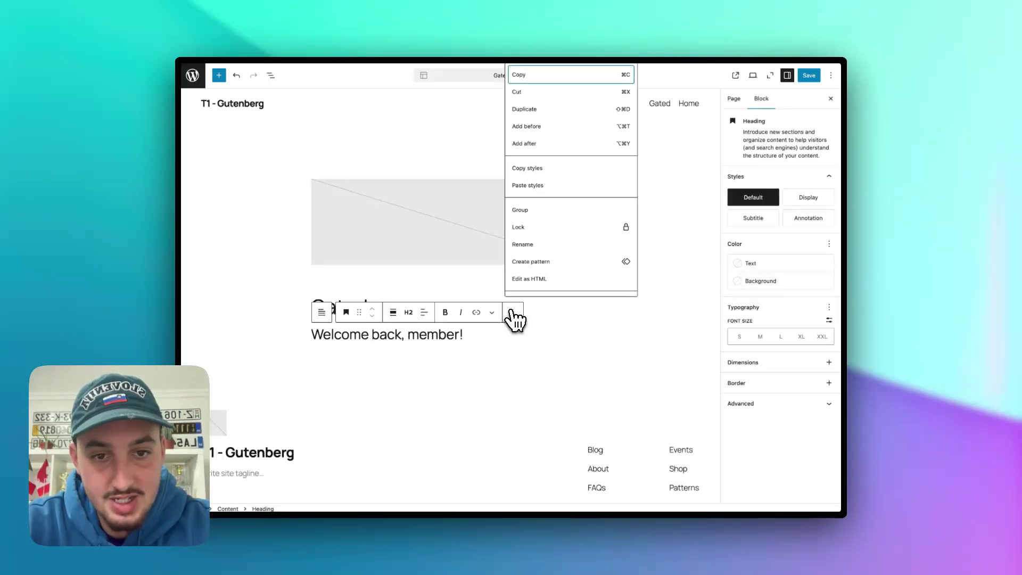
click(527, 280)
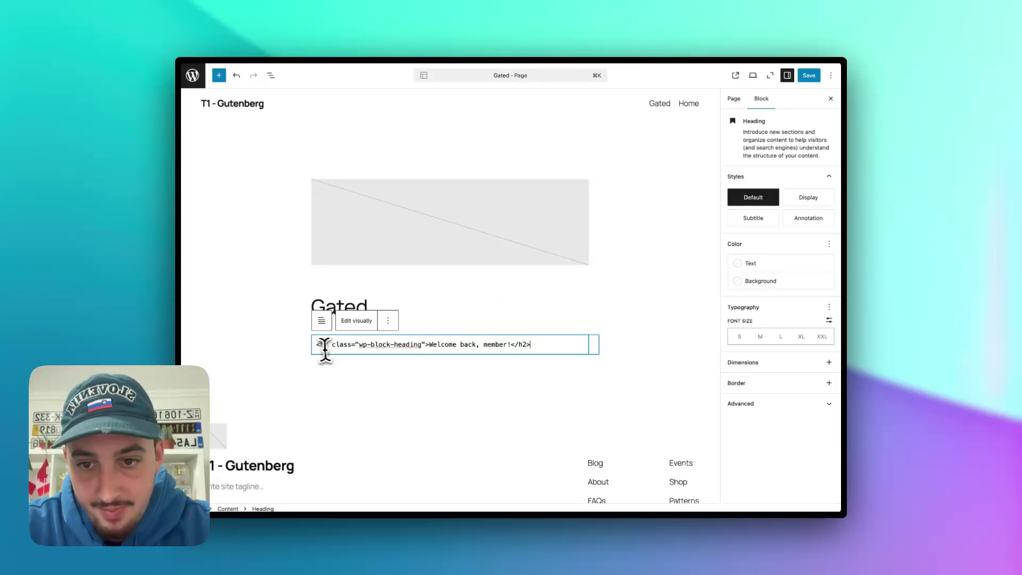
drag(315, 344, 548, 345)
click(548, 345)
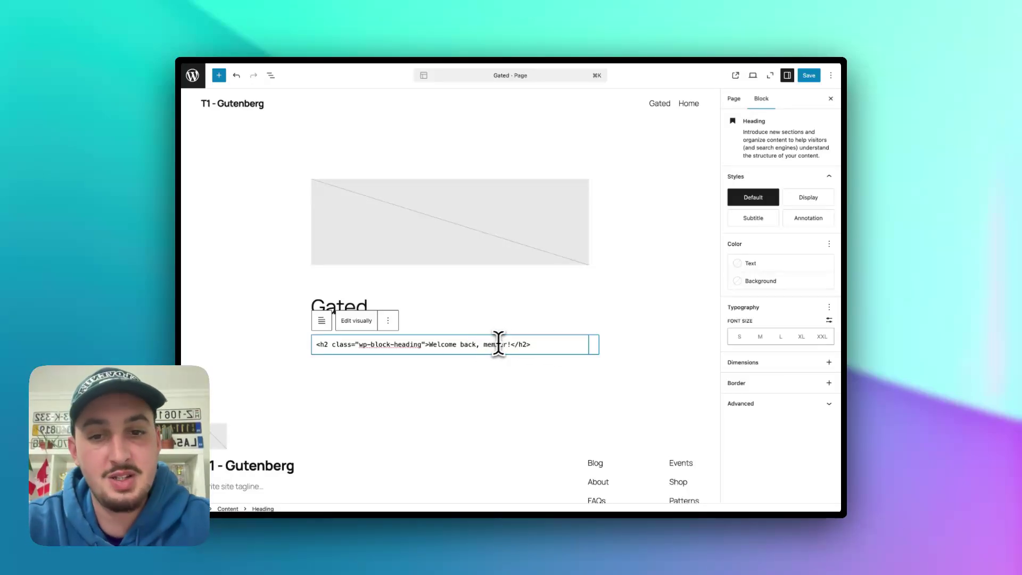
text(<span data-ms-m)
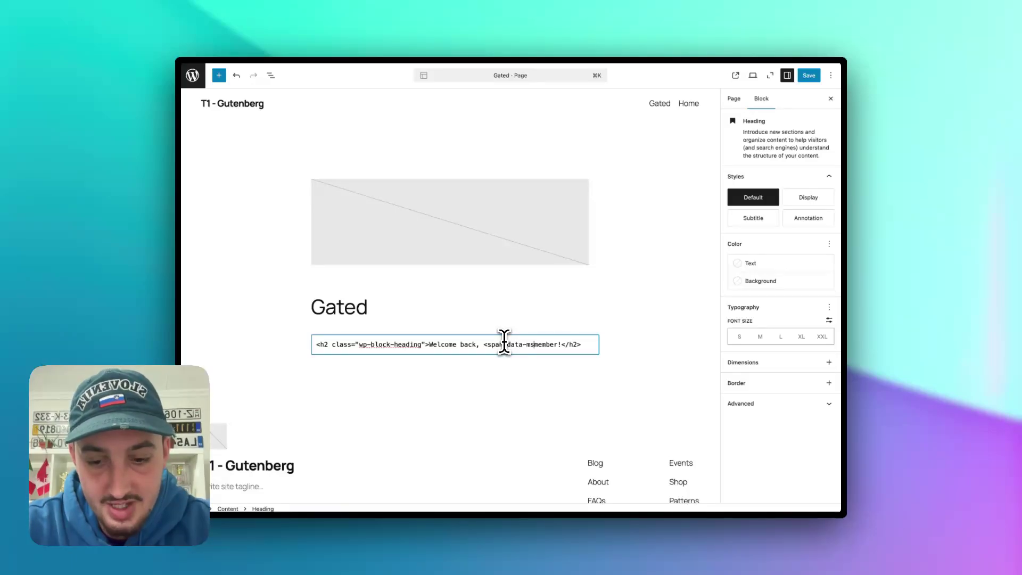
text(ember)
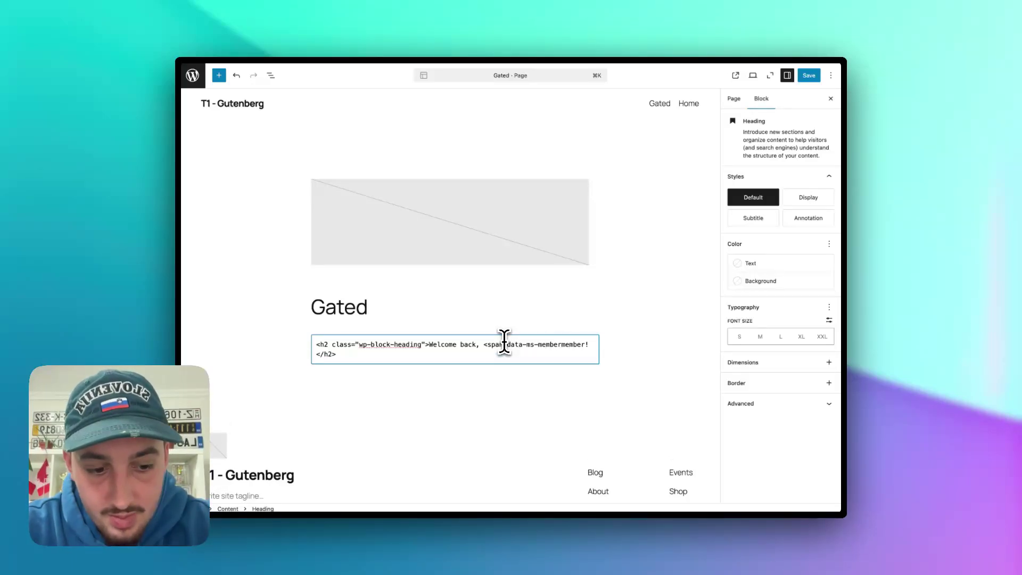
text(="ema)
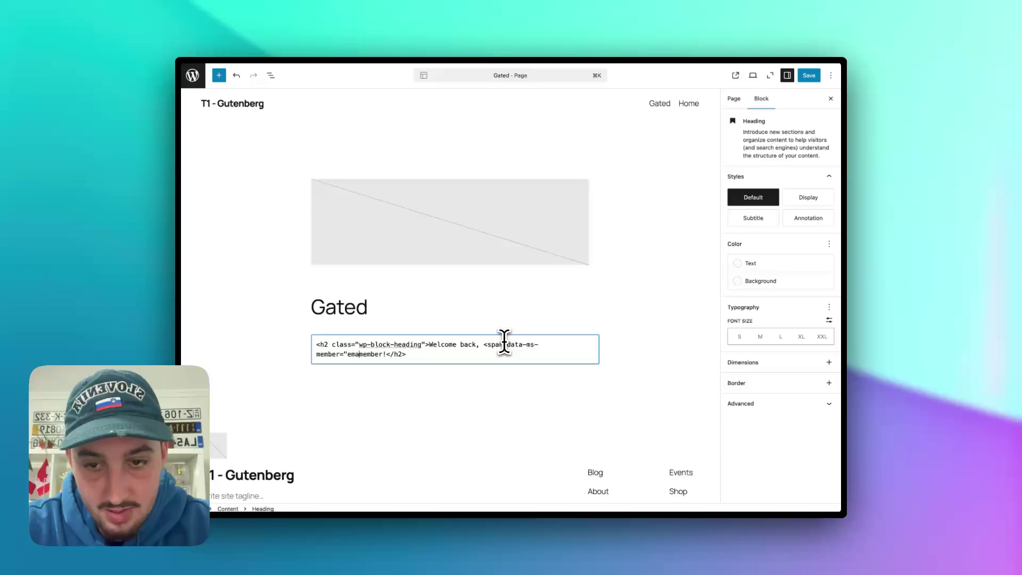
text(il">member)
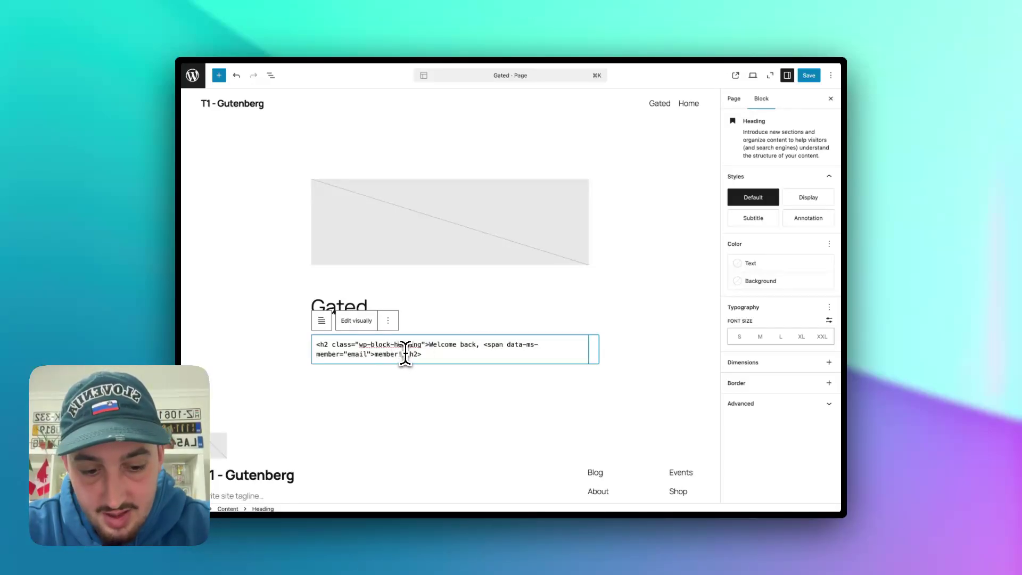
text(</span>)
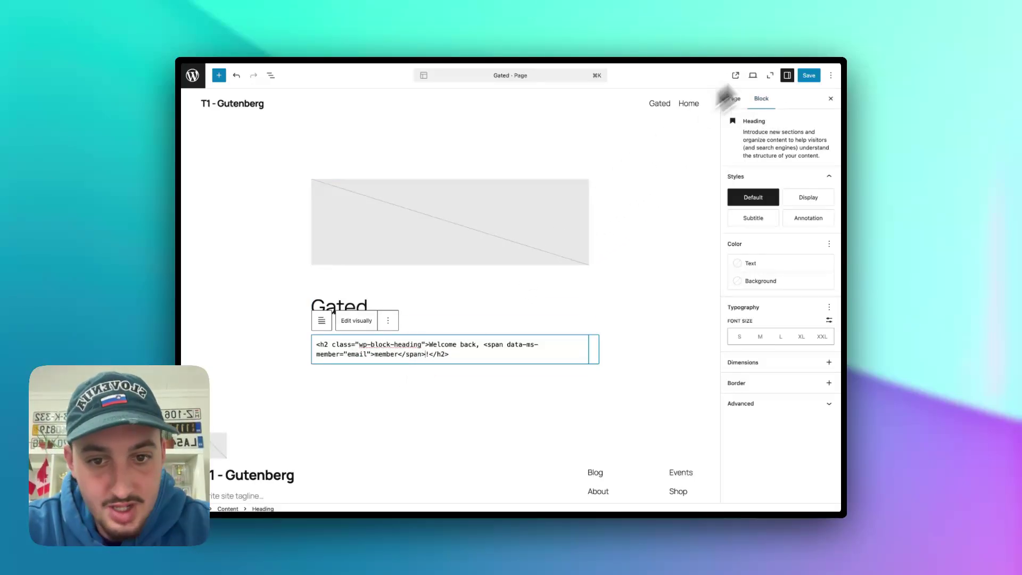
click(810, 78)
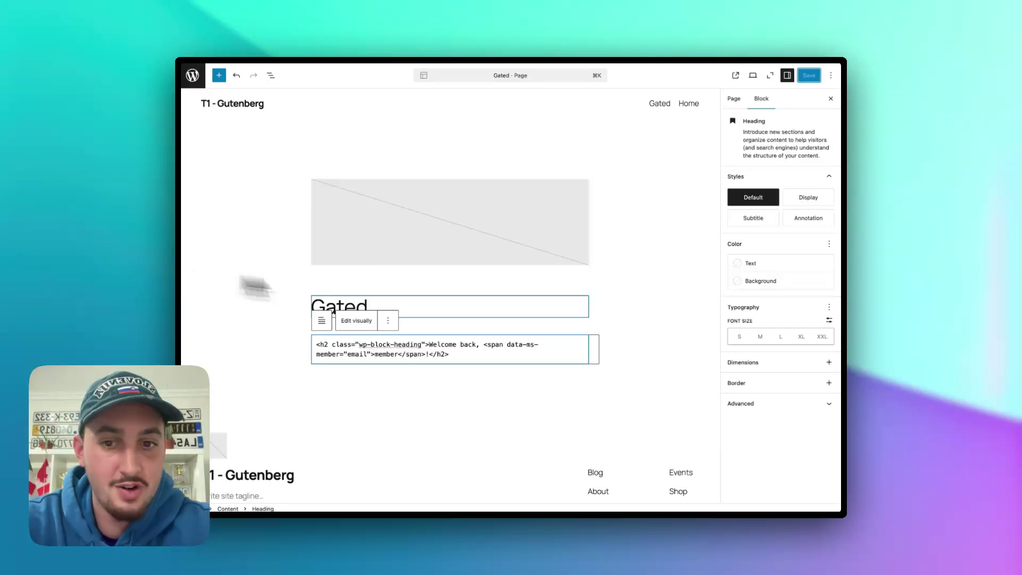
- Change the span's data-ms-member value from email to first-name and save again
double_click(362, 354)
text(first-)
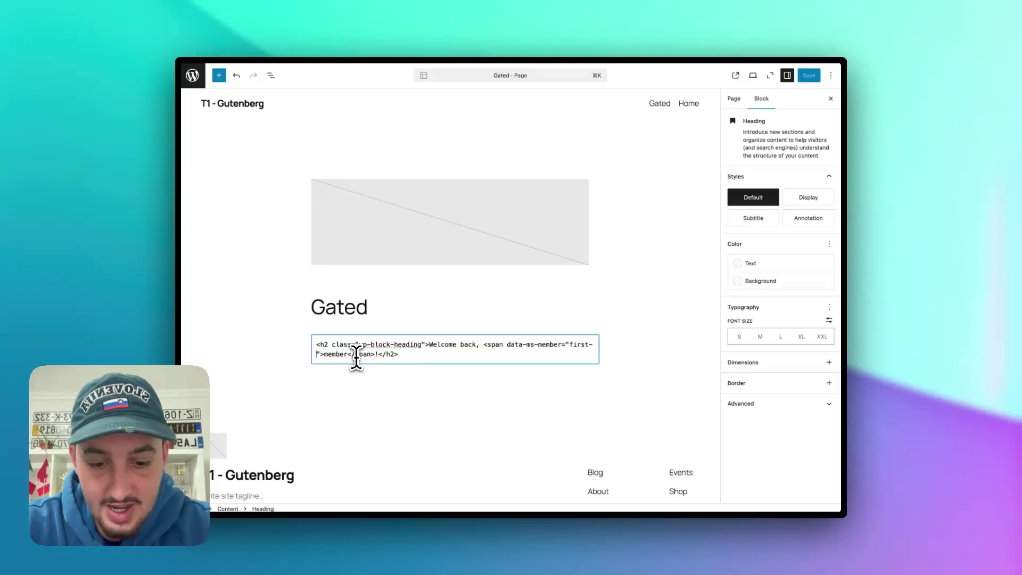
text(name)
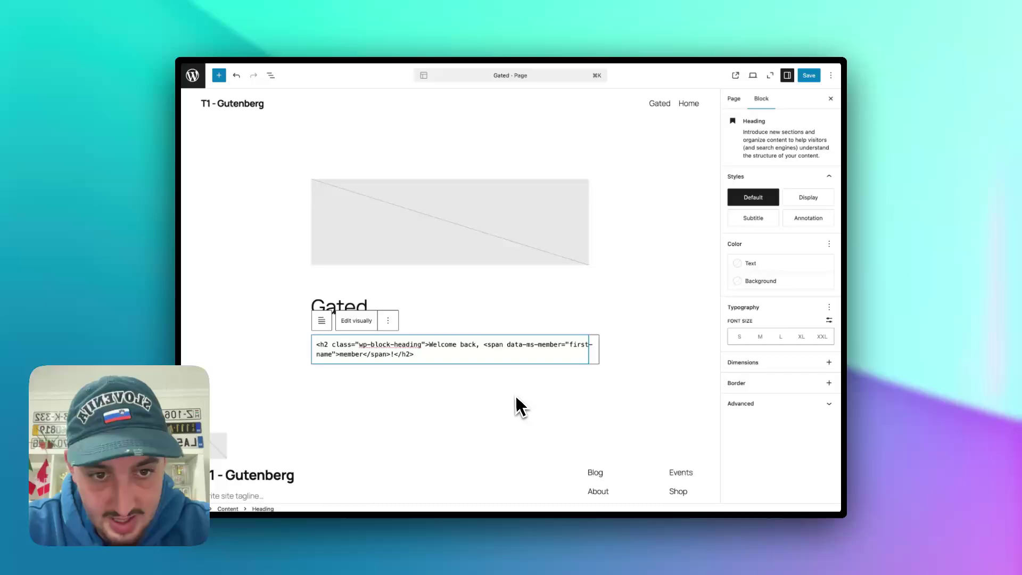
click(517, 406)
click(808, 75)
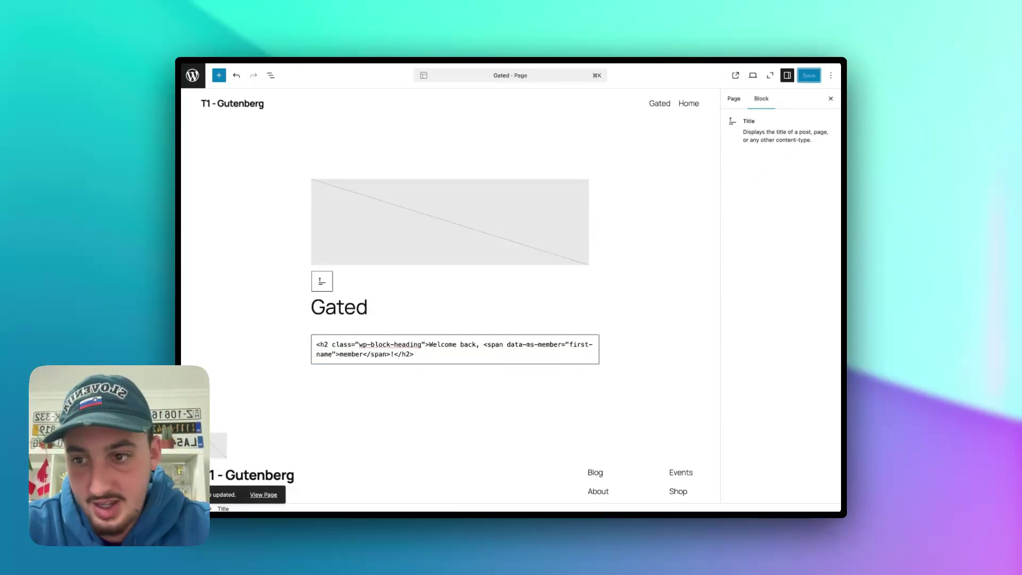
- View the published Gated page, then go to Memberstack's members list, discarding unsaved changes
click(264, 494)
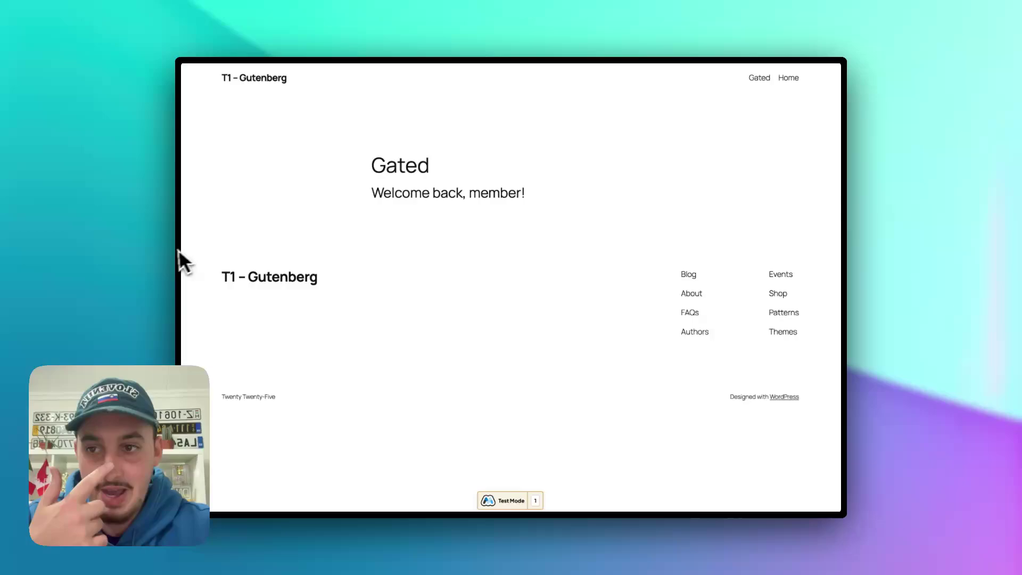
key(ctrl+shift+Tab)
key(ctrl+shift+Tab)
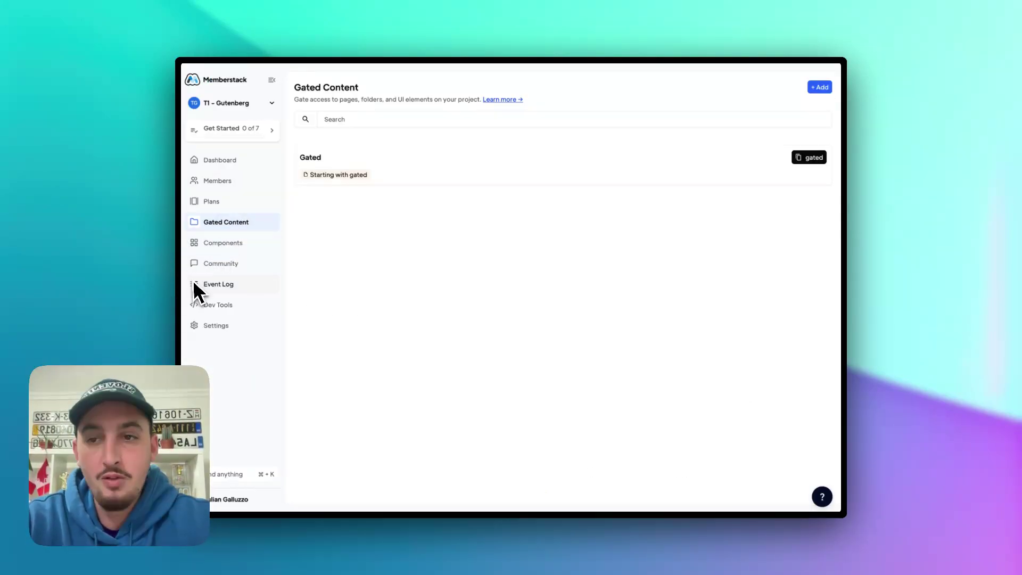
click(233, 182)
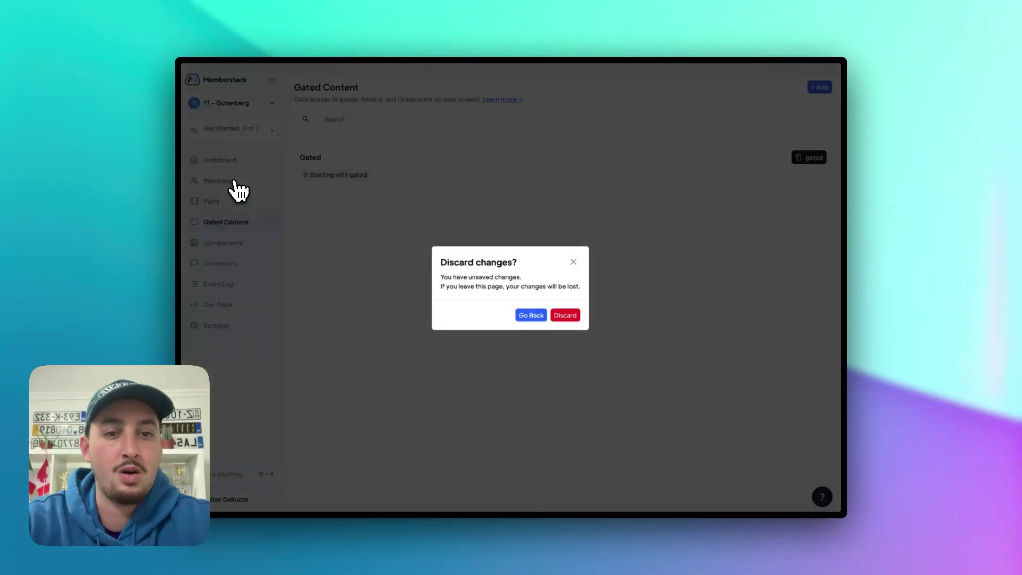
click(570, 315)
- Set the first test member's First Name to Bob and Last Name to Saget, and save
click(605, 202)
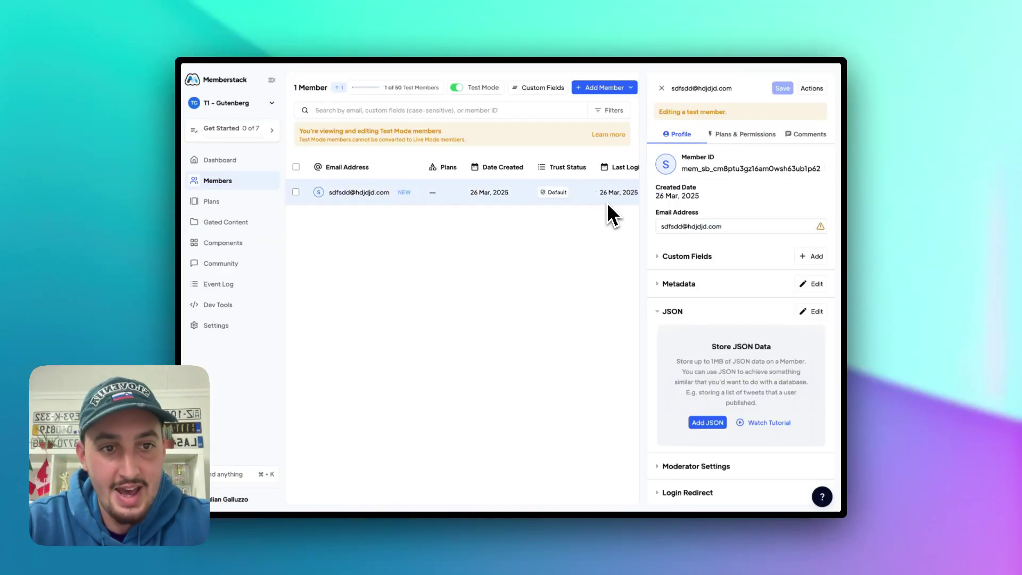
click(695, 256)
click(692, 288)
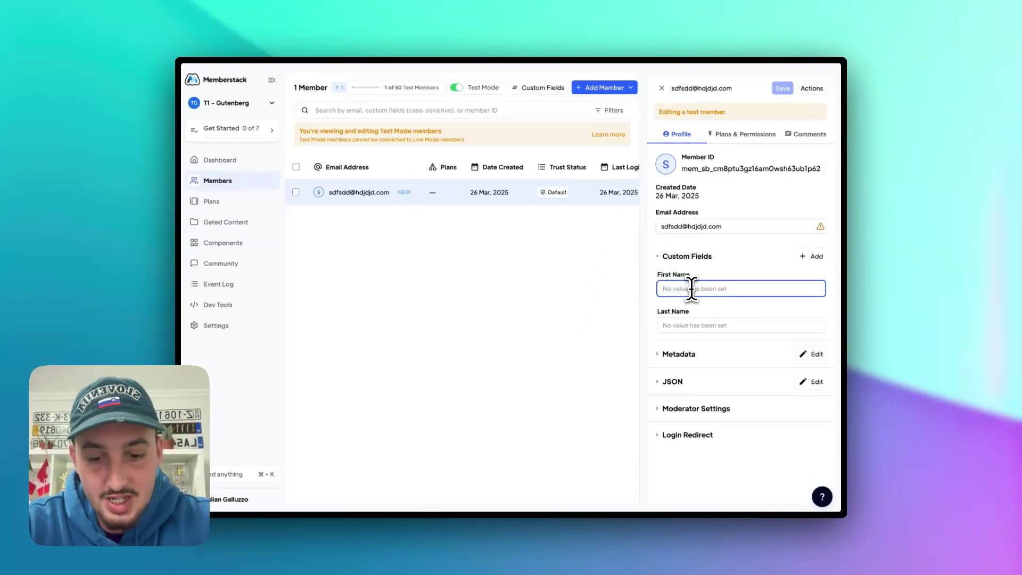
text(Bob)
click(689, 326)
text(S)
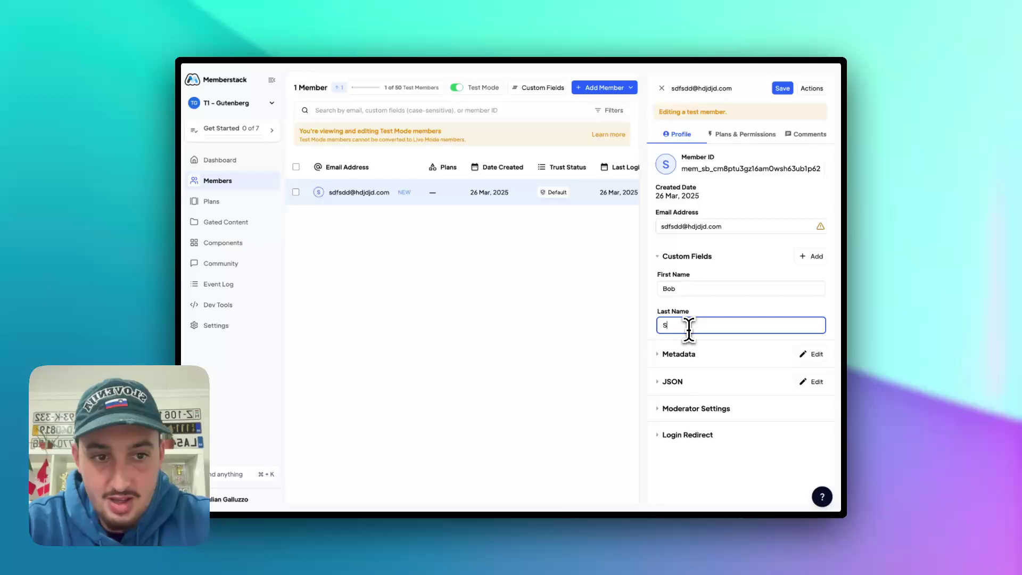
text(aget)
click(782, 89)
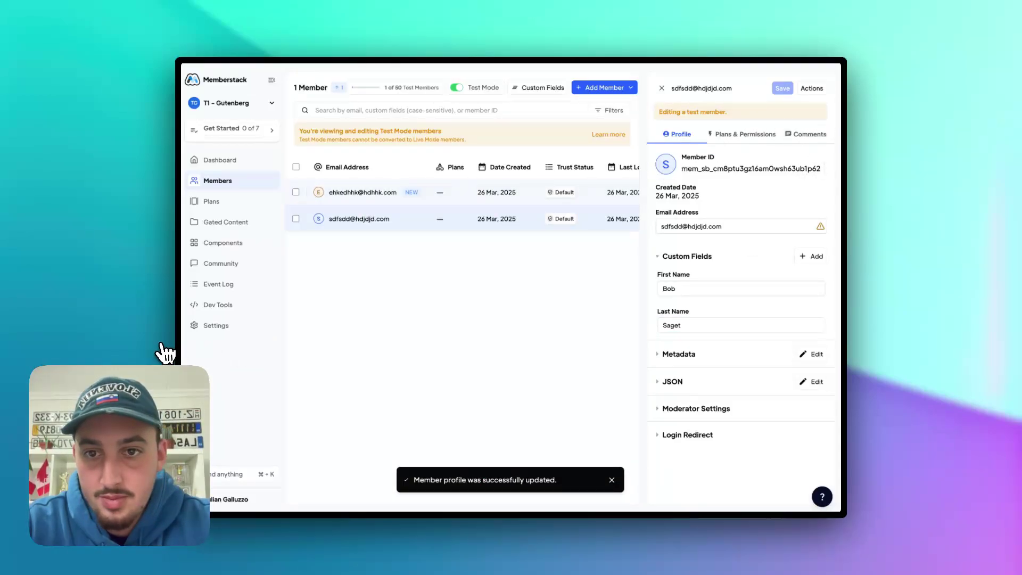
- Give the second test member First Name Bob and Last Name Saget, save, and return to the Gated page
click(362, 194)
click(698, 288)
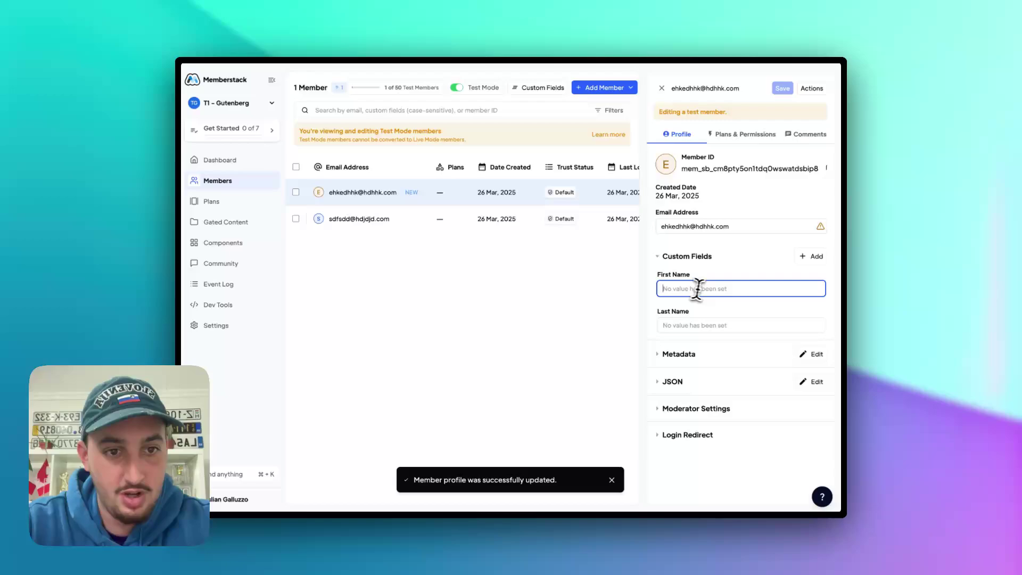
text(Bob)
key(Tab)
text(S)
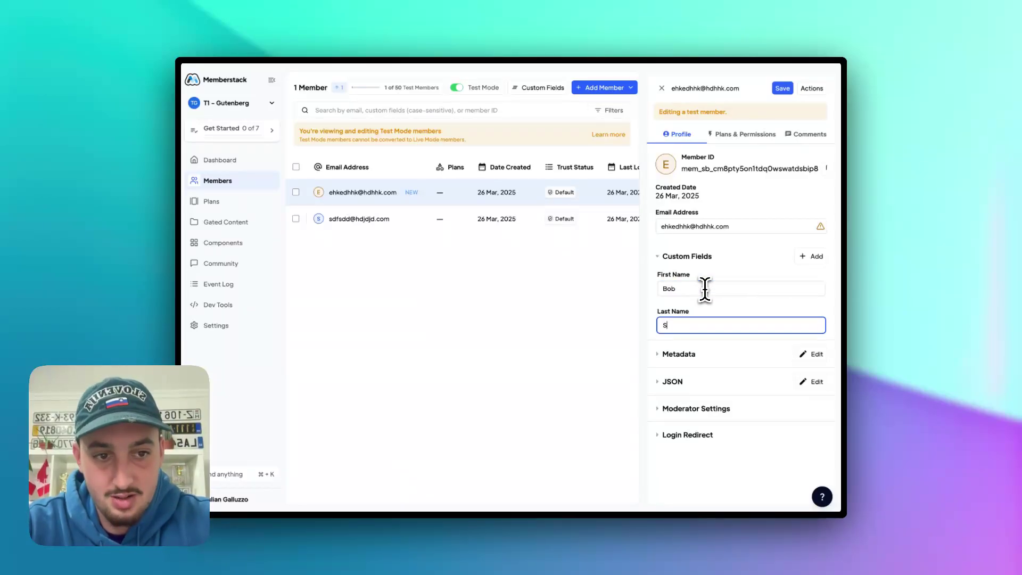
text(aget)
click(782, 88)
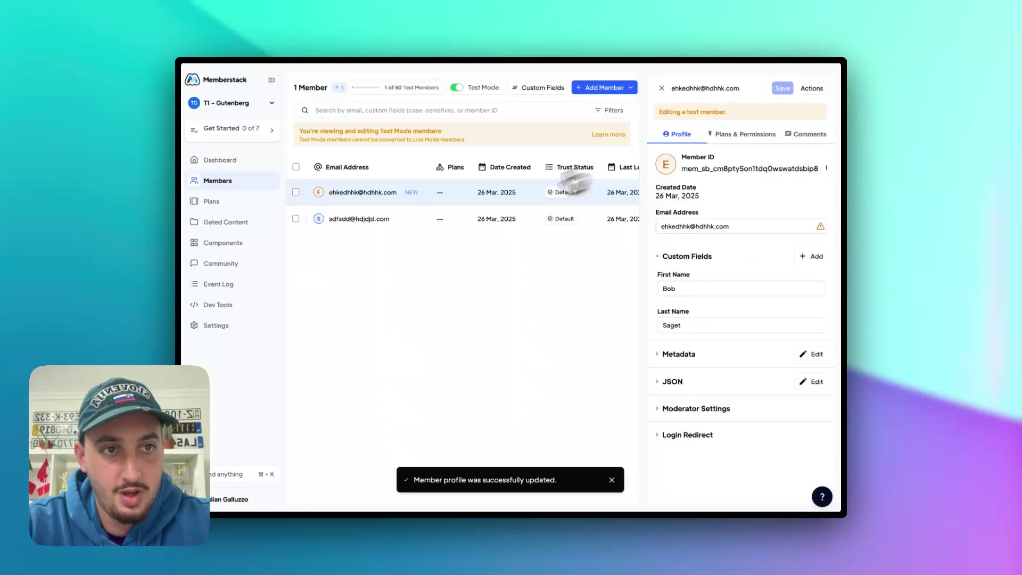
click(166, 322)
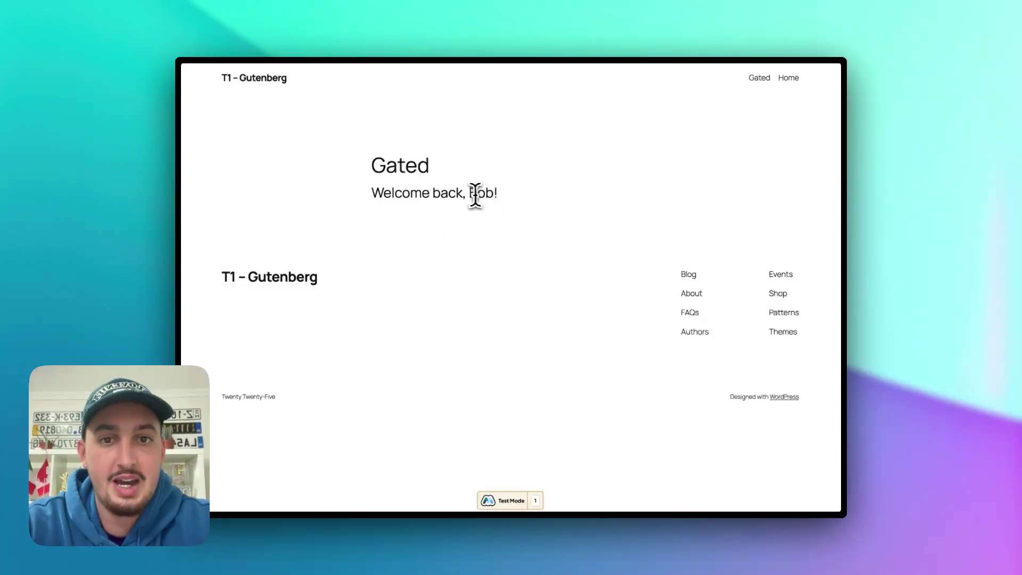
- Confirm the live Gated page shows 'Welcome back, Bob!', then go back to the Memberstack dashboard
drag(463, 193, 573, 204)
click(572, 197)
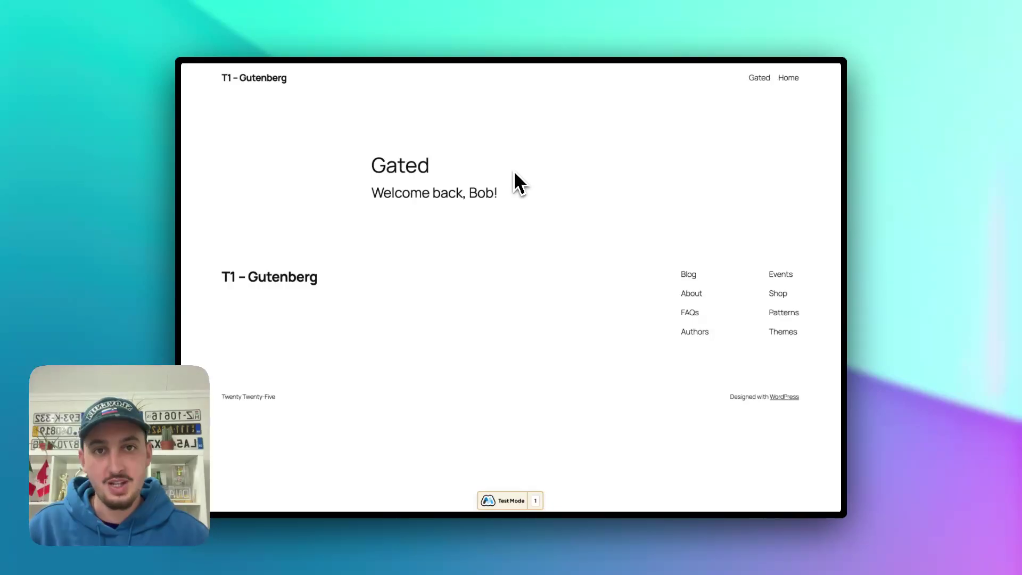
key(ctrl+Tab)
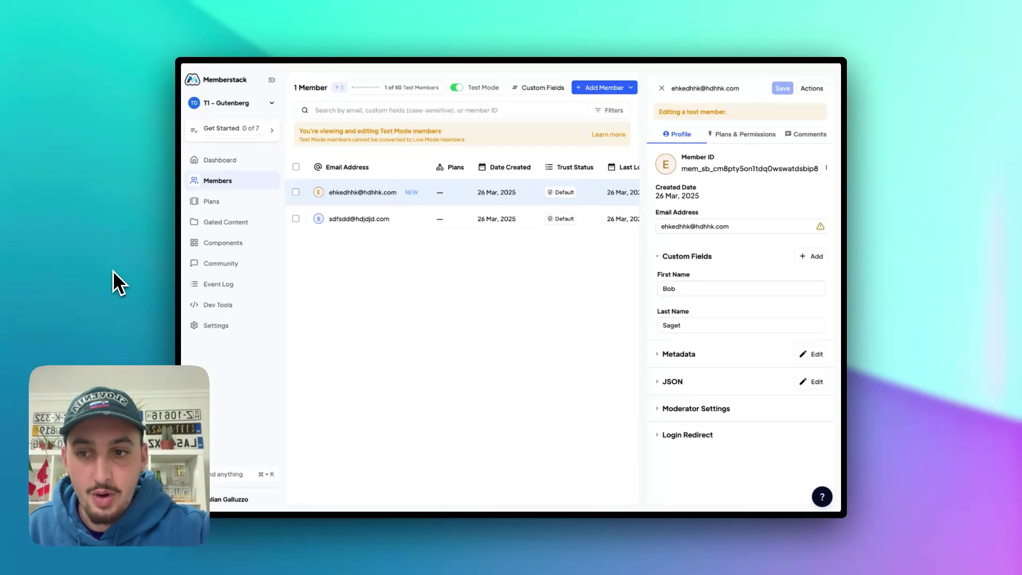
- Create a free plan named 'Spanish' and expand its Gated Content access list
click(211, 201)
click(514, 88)
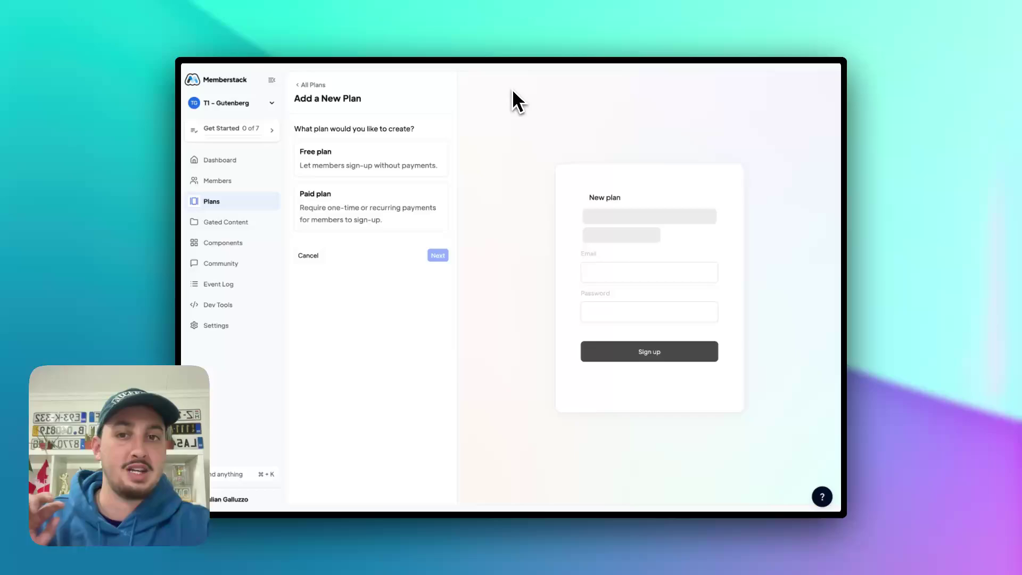
click(369, 158)
click(437, 255)
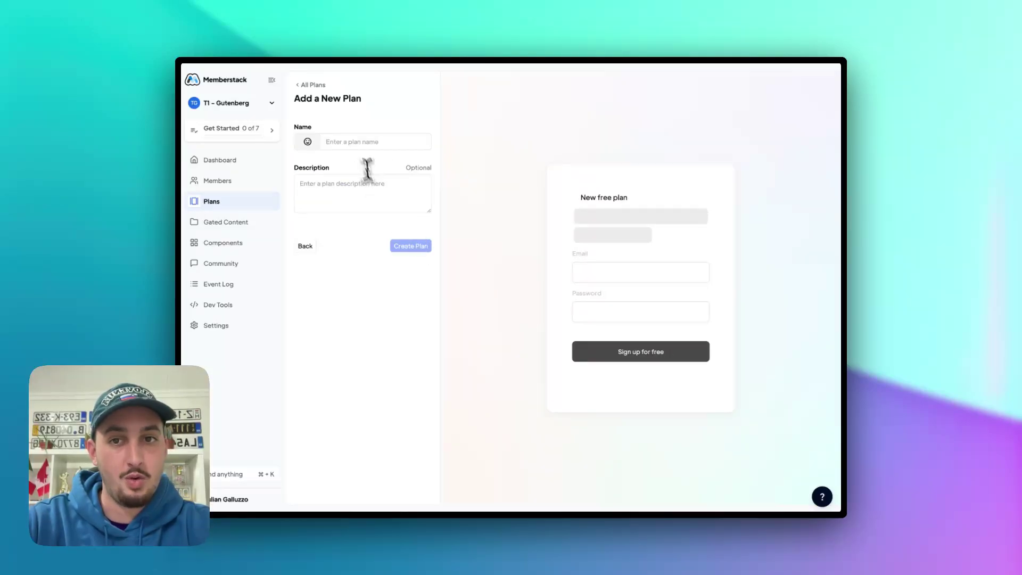
click(356, 143)
text(Spanish)
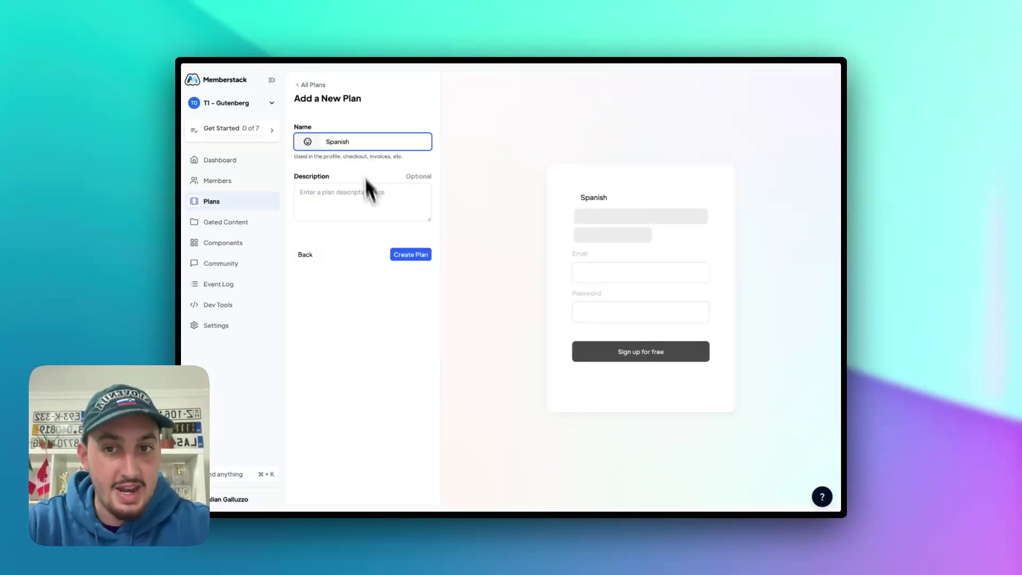
click(418, 259)
click(419, 248)
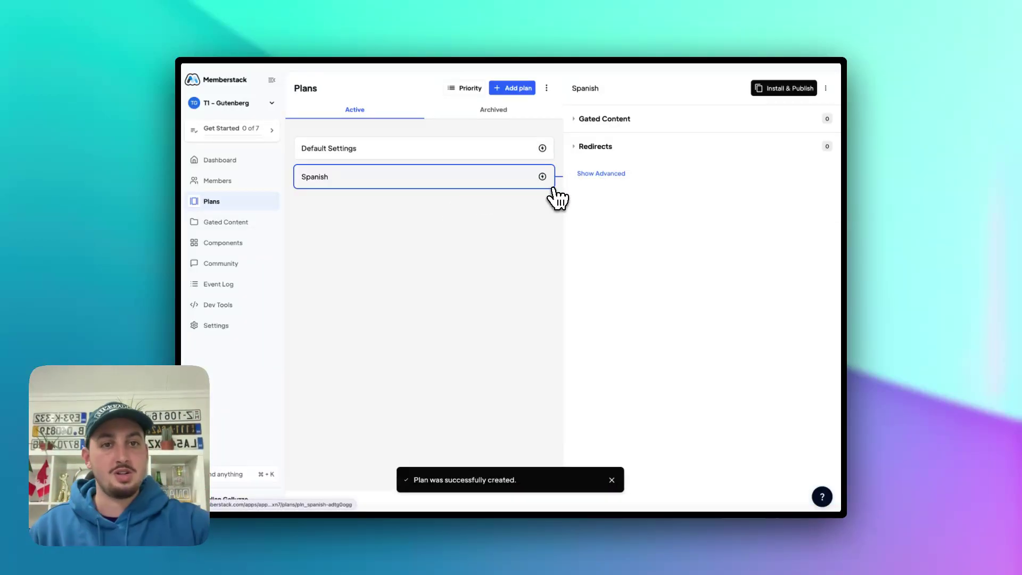
click(608, 118)
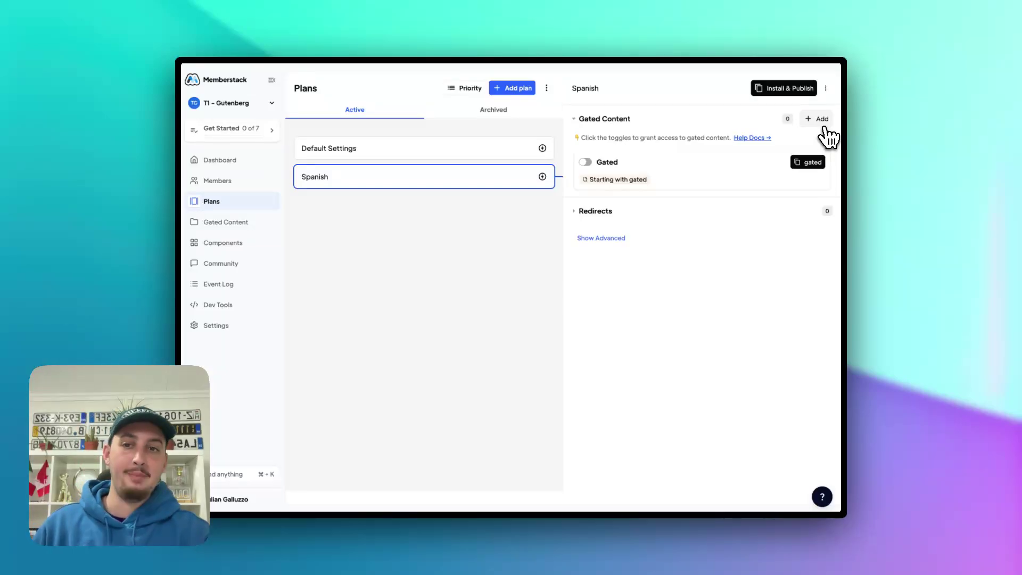
- Open the first test member's profile from Members and expand its Metadata section
click(219, 184)
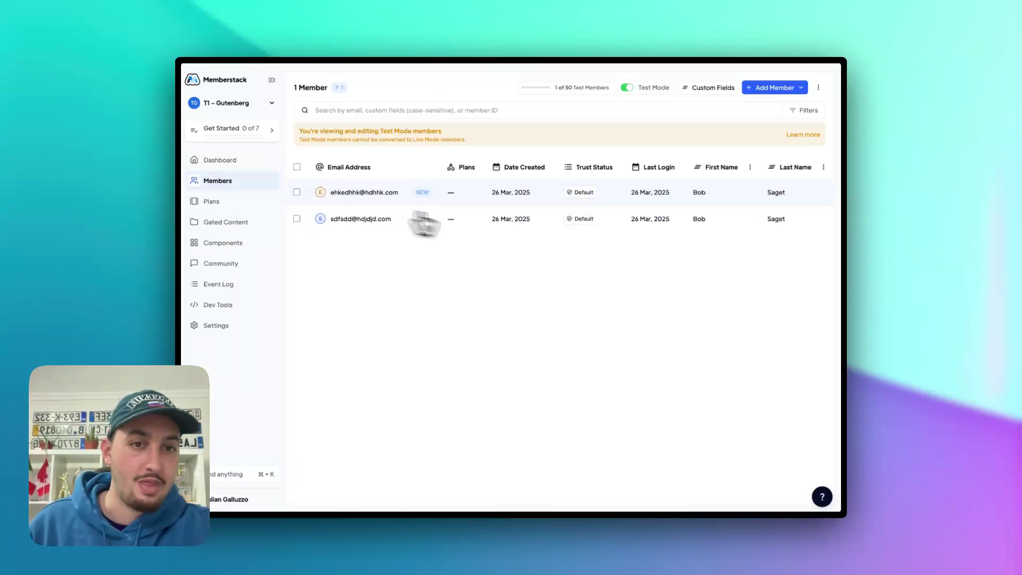
click(509, 201)
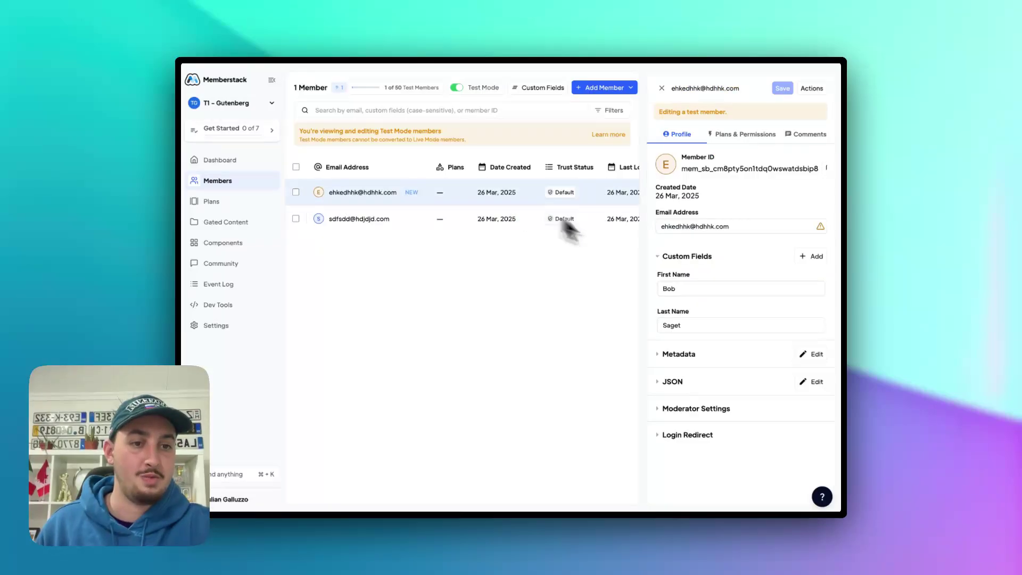
click(713, 355)
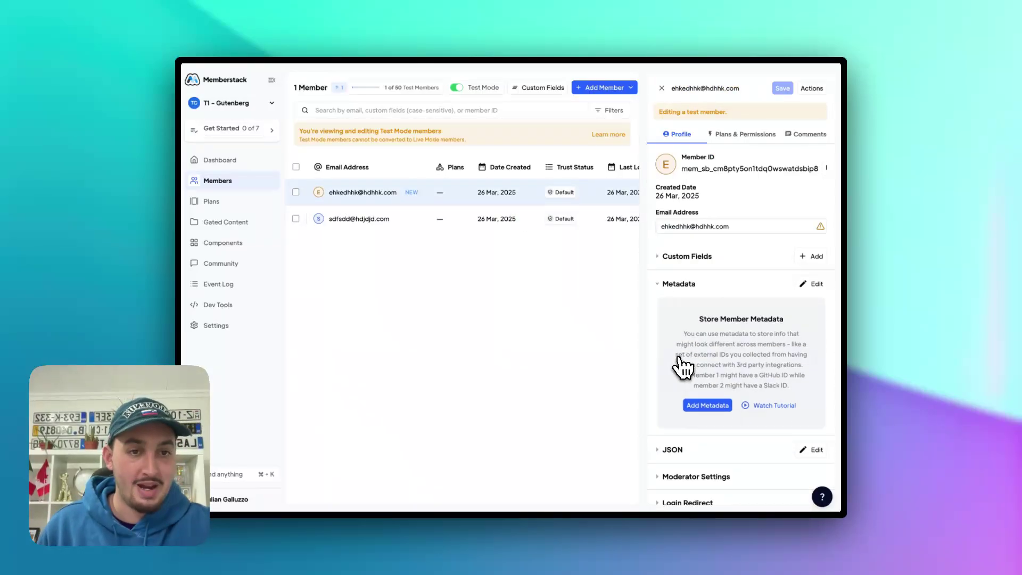
scroll(768, 340, down, 1)
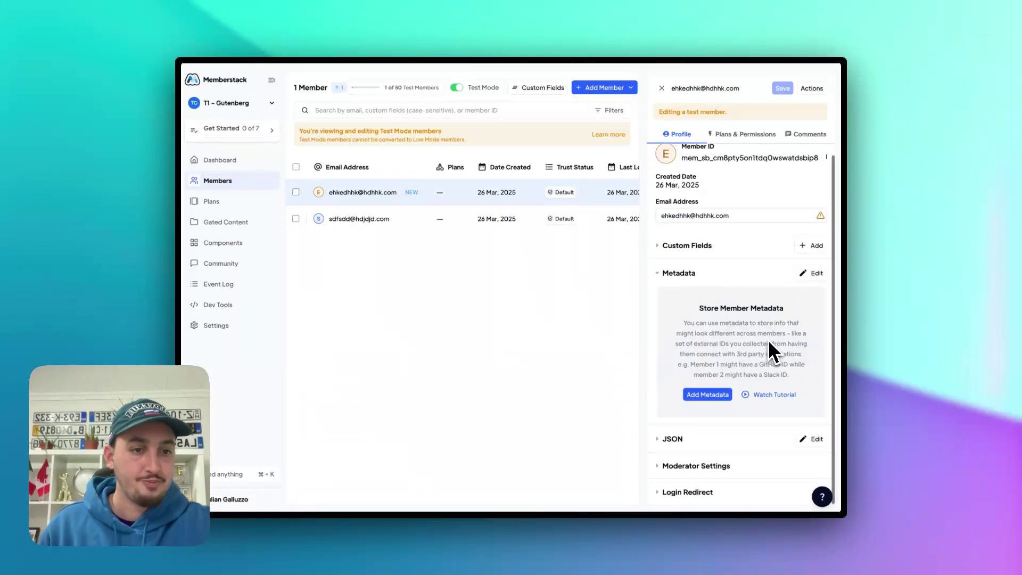